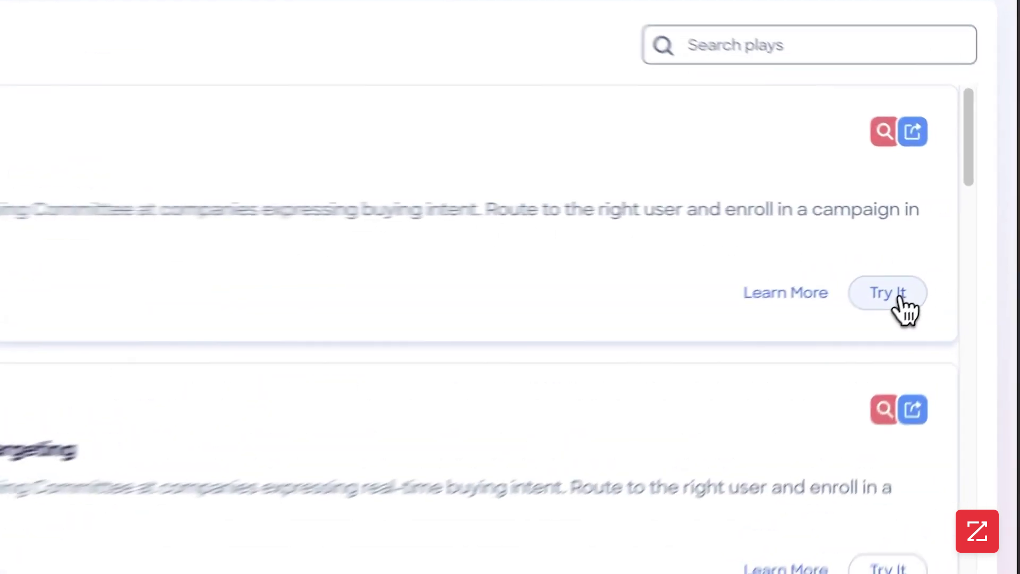
# Step: Start the intent signal targeting play from the playbook and choose Sales Software and Lead Generation as its intent topics
pyautogui.click(900, 299)
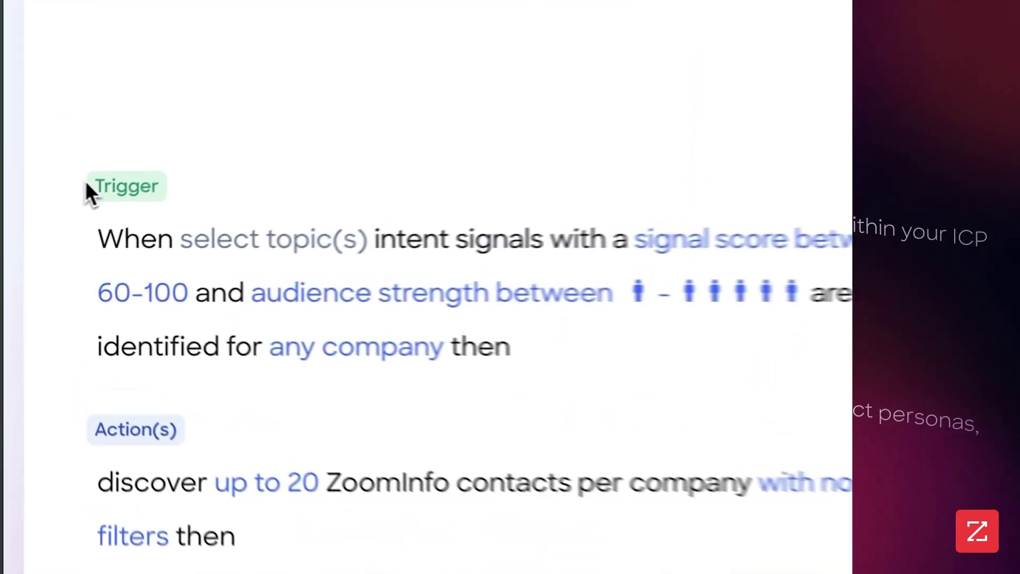
pyautogui.moveTo(93, 429); pyautogui.dragTo(174, 426)
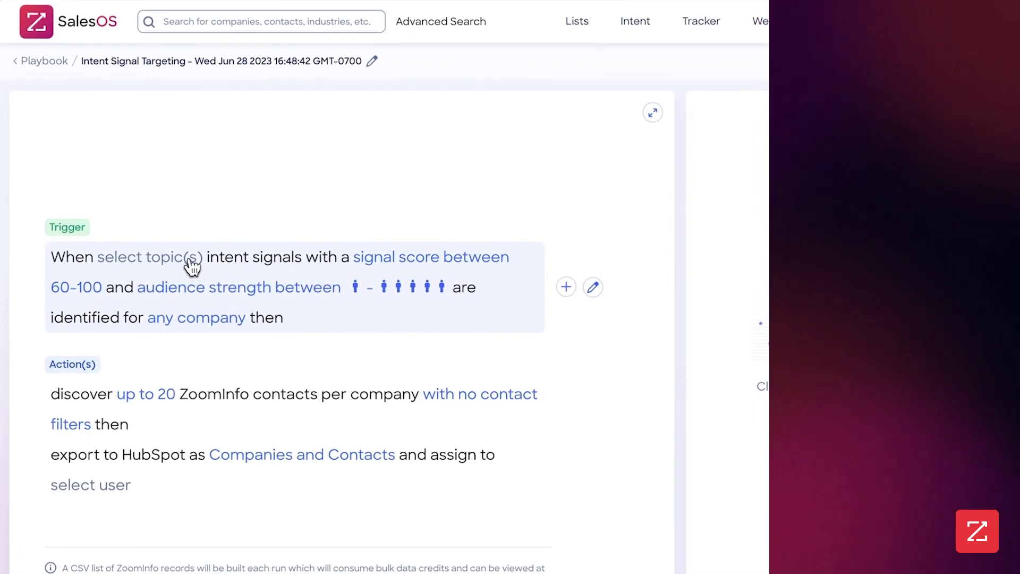
pyautogui.click(187, 260)
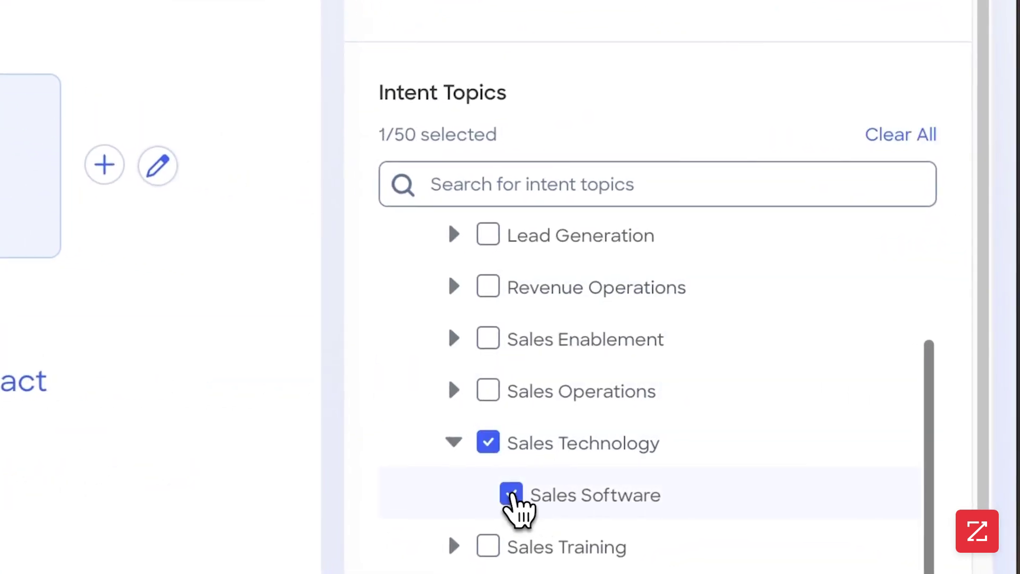
pyautogui.click(455, 442)
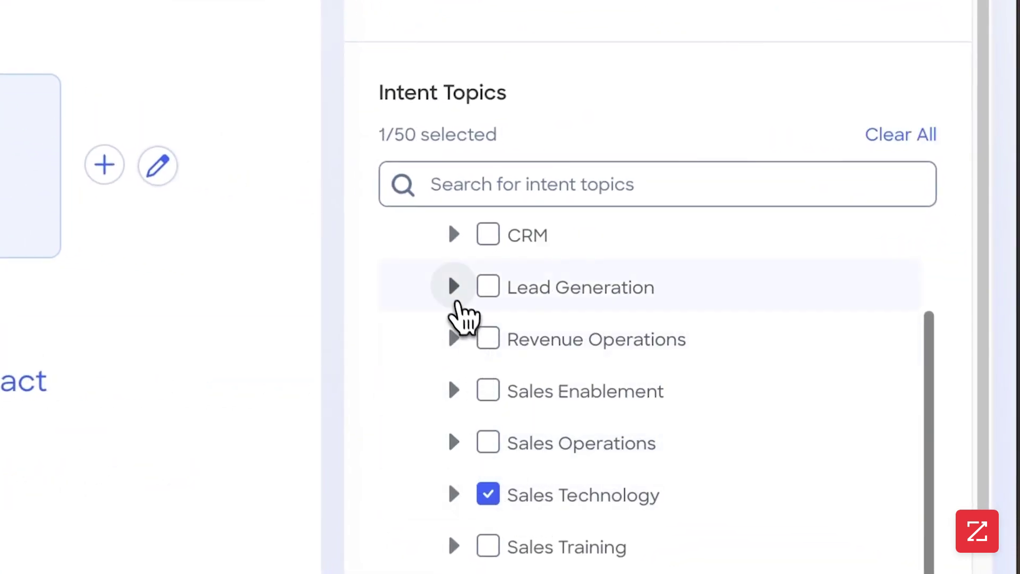
pyautogui.click(455, 297)
pyautogui.click(508, 340)
pyautogui.click(454, 294)
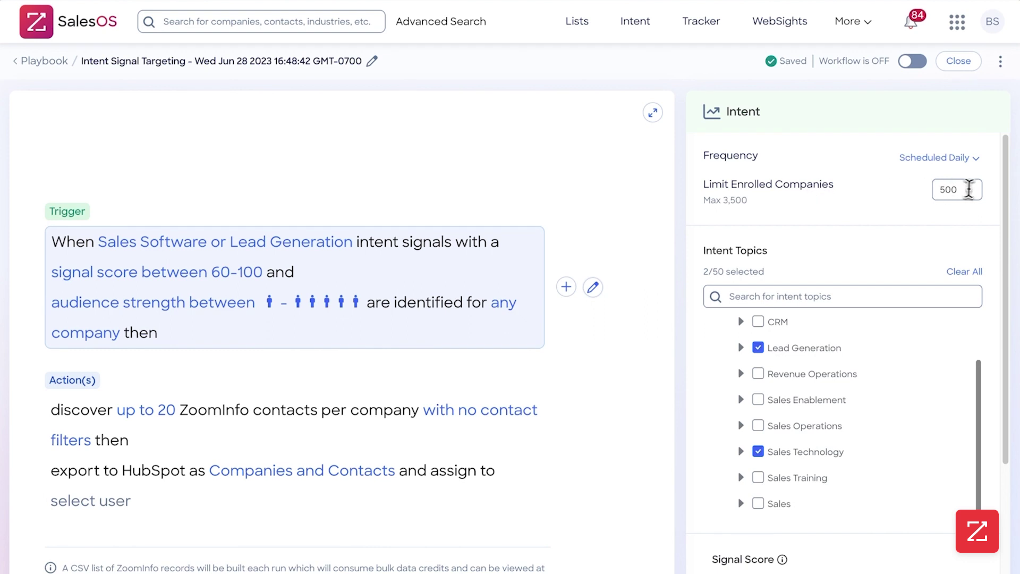
# Step: Limit the trigger's enrolled companies to 250
pyautogui.moveTo(973, 190); pyautogui.dragTo(936, 190)
pyautogui.write('250')
# Step: Raise the trigger's minimum signal score to 90 and its minimum audience strength to four out of five
pyautogui.scroll(-4, 853, 235)
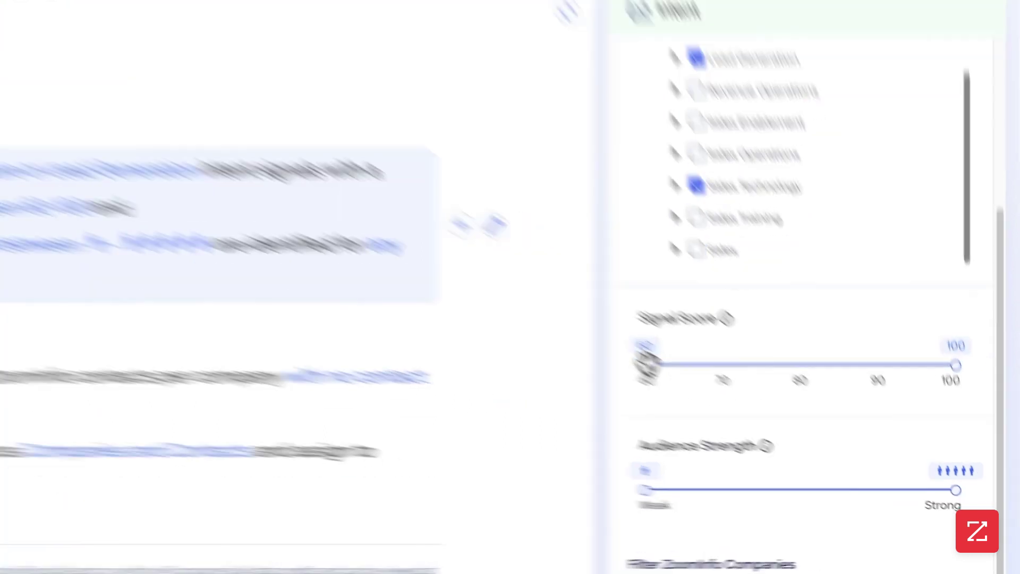
pyautogui.moveTo(717, 400); pyautogui.dragTo(912, 407)
pyautogui.moveTo(795, 256)
pyautogui.mouseDown()
pyautogui.moveTo(809, 258)
pyautogui.moveTo(809, 246)
pyautogui.moveTo(784, 245)
pyautogui.mouseUp()
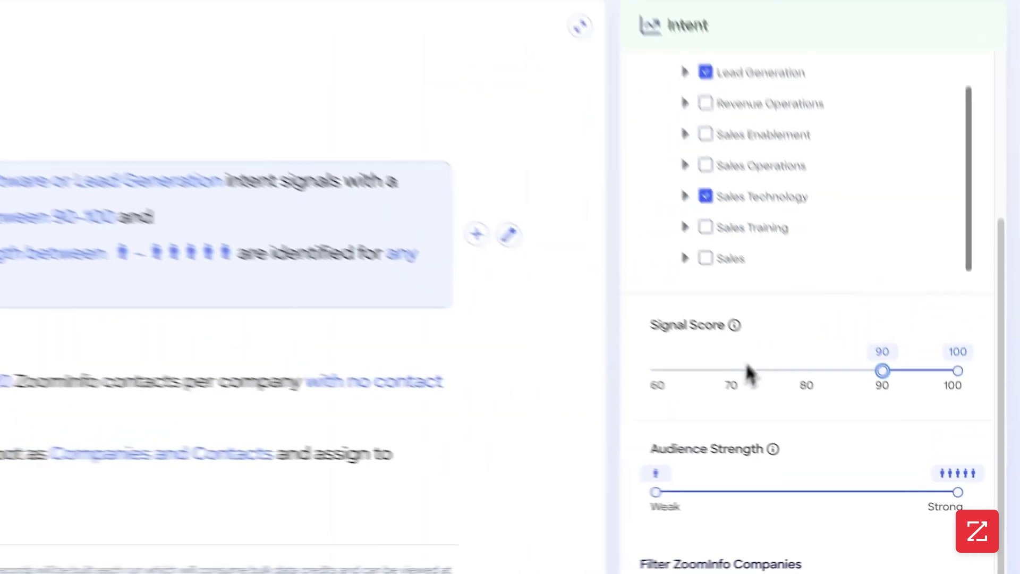
pyautogui.moveTo(535, 167)
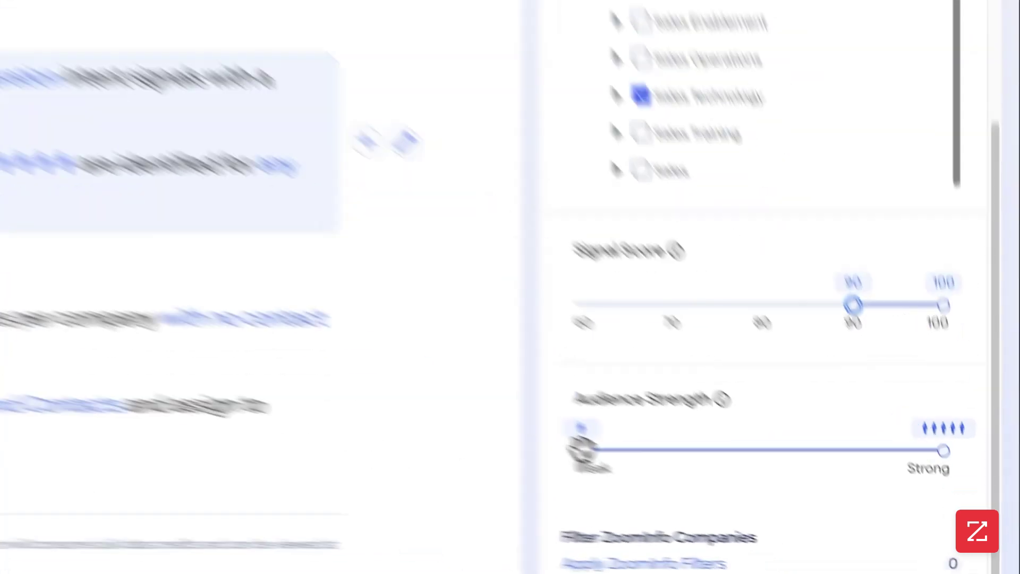
pyautogui.moveTo(717, 502); pyautogui.dragTo(858, 502)
pyautogui.moveTo(684, 379); pyautogui.dragTo(782, 380)
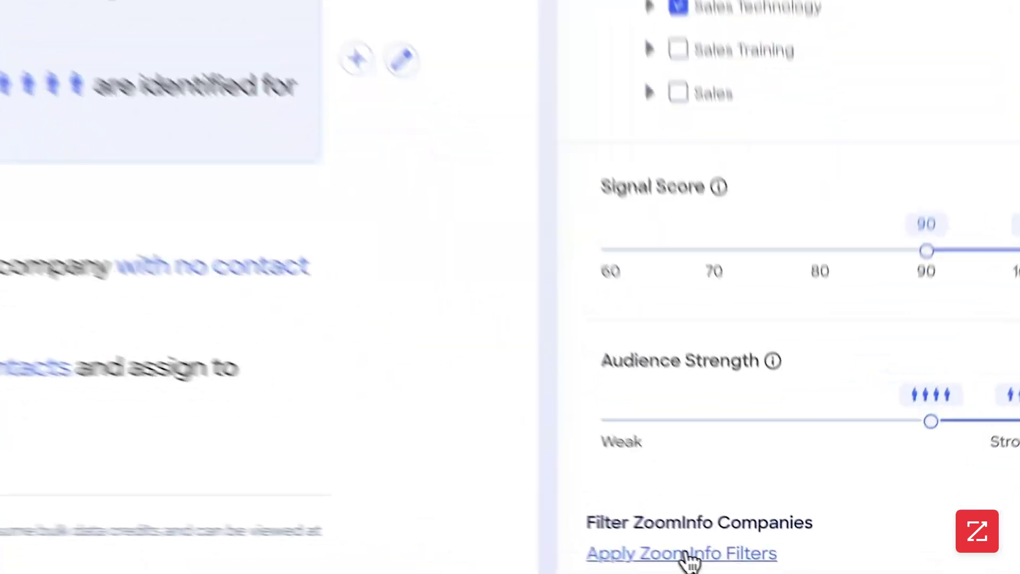
# Step: Add a ZoomInfo company filter that restricts the trigger to the Software industry
pyautogui.click(763, 573)
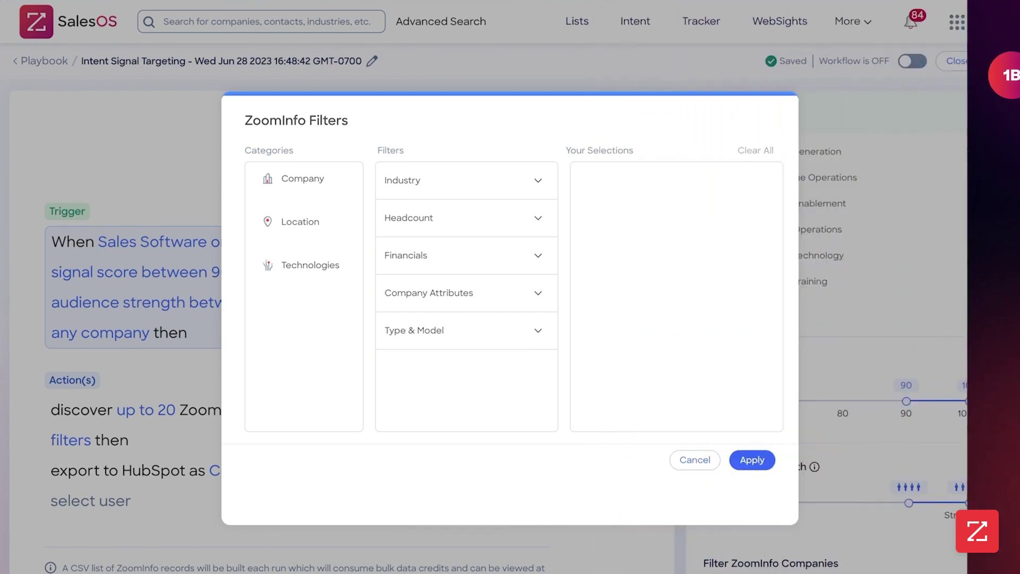
pyautogui.click(539, 180)
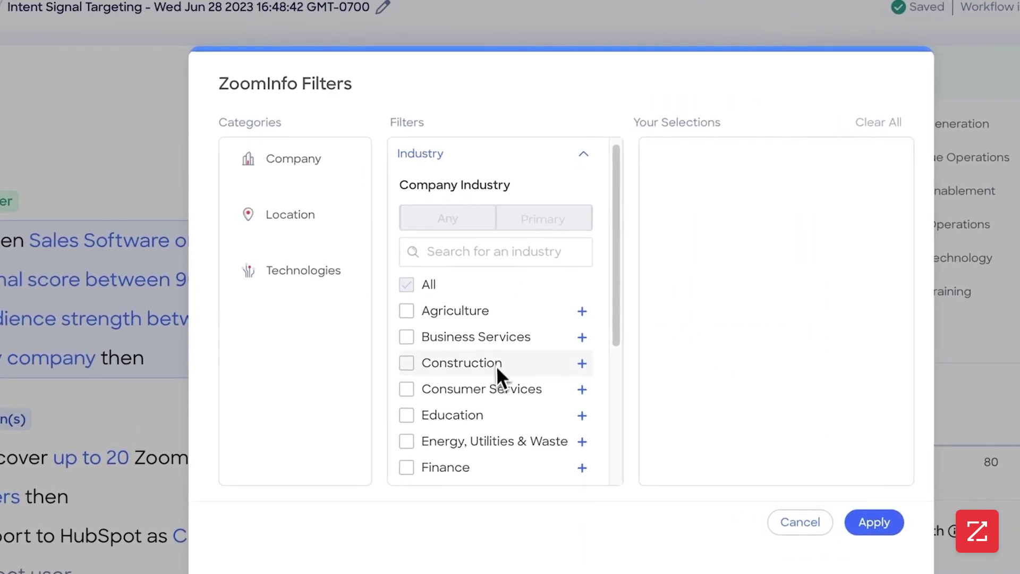
pyautogui.scroll(-5, 459, 343)
pyautogui.click(457, 270)
pyautogui.scroll(-10, 457, 287)
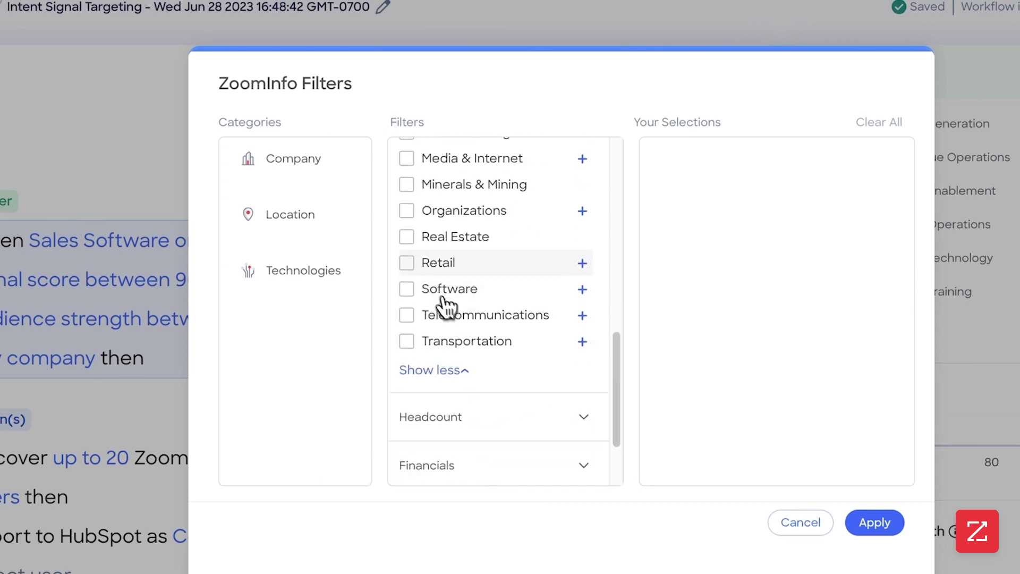
pyautogui.click(419, 286)
pyautogui.click(456, 370)
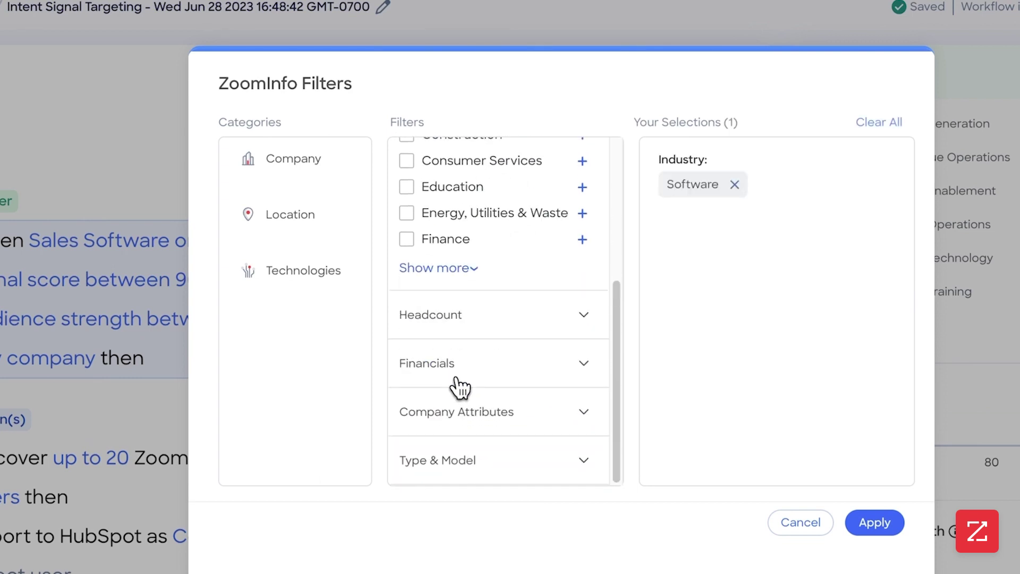
# Step: Restrict the company filter's employee count to a minimum of 500 and a maximum of 1K
pyautogui.scroll(5, 478, 319)
pyautogui.click(544, 165)
pyautogui.click(532, 213)
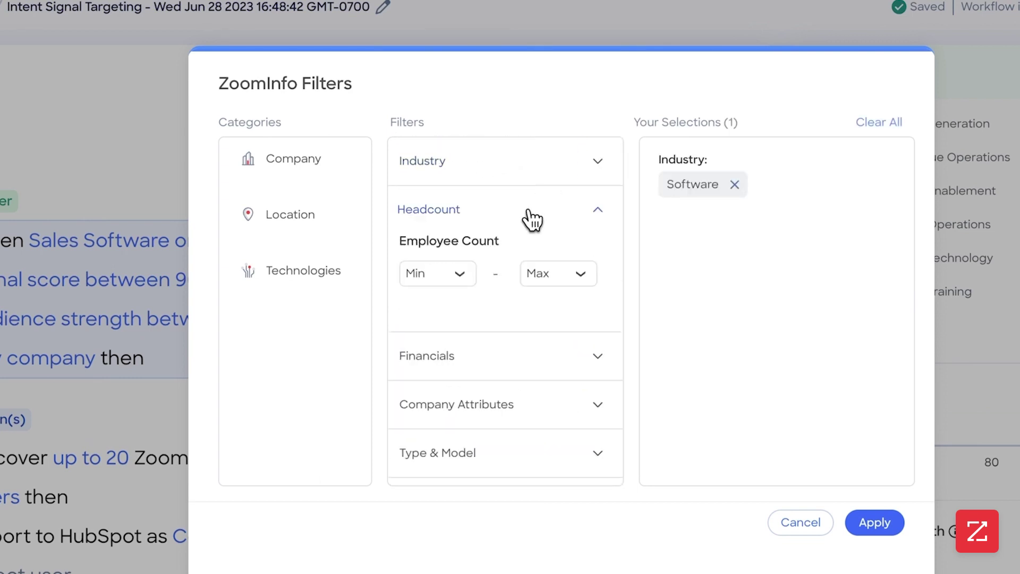
pyautogui.click(458, 273)
pyautogui.scroll(-5, 447, 366)
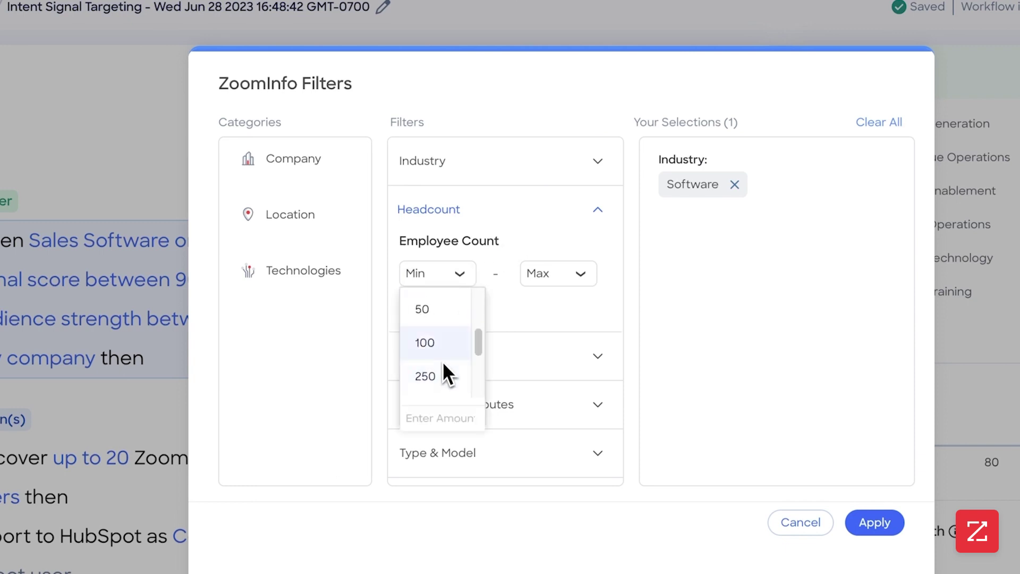
pyautogui.scroll(2, 441, 330)
pyautogui.click(436, 298)
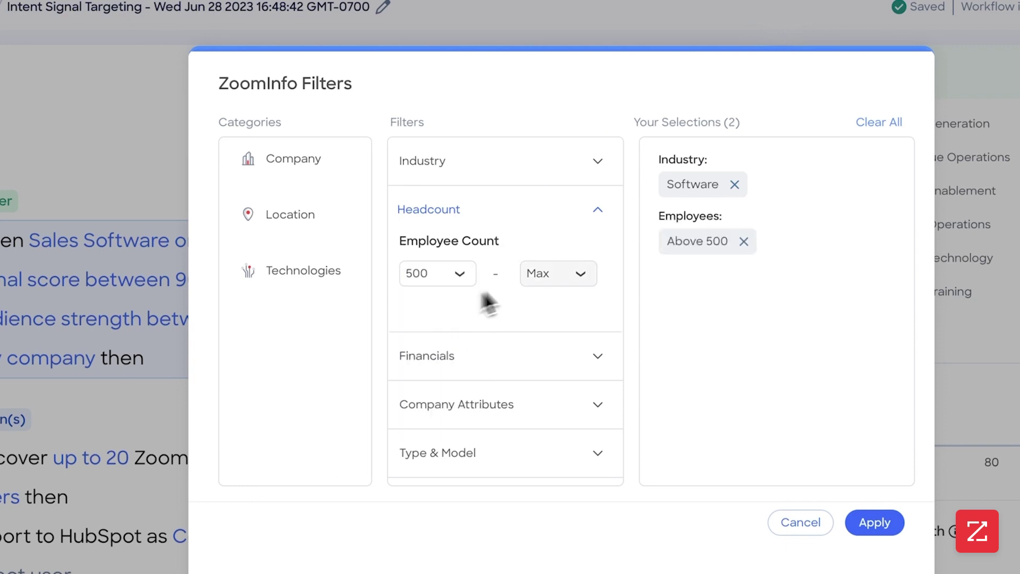
pyautogui.click(558, 273)
pyautogui.scroll(-1, 554, 375)
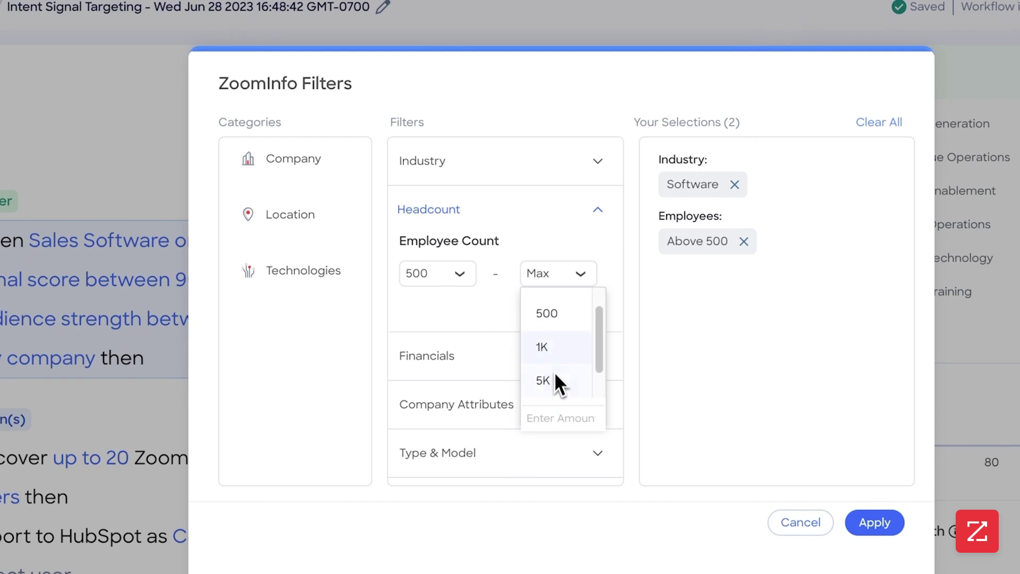
pyautogui.click(556, 355)
# Step: Examine the filter options offered under Financials, Company Attributes and Type & Model
pyautogui.click(466, 362)
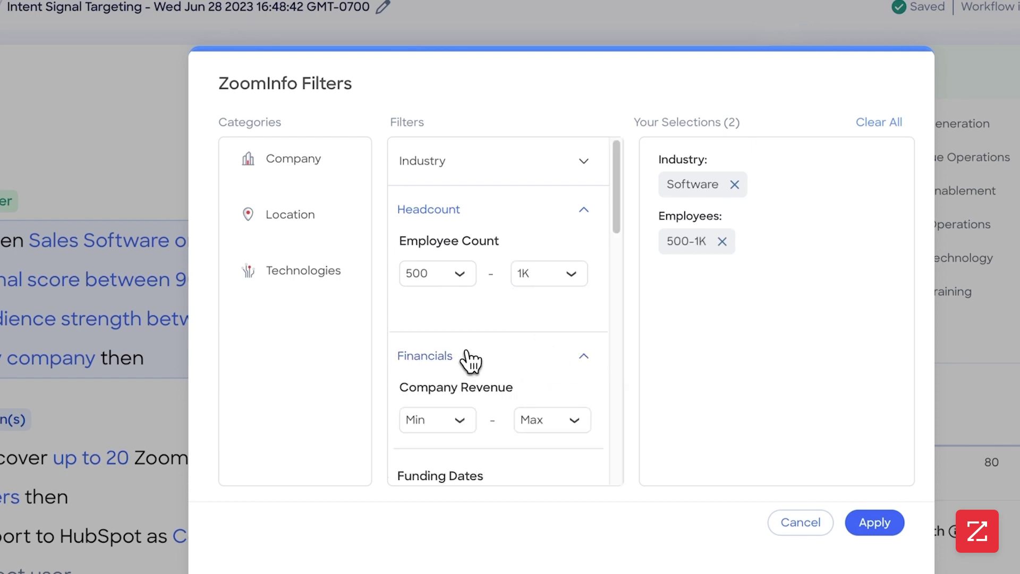
pyautogui.scroll(-5, 489, 337)
pyautogui.scroll(-8, 493, 315)
pyautogui.scroll(7, 490, 315)
pyautogui.scroll(6, 492, 321)
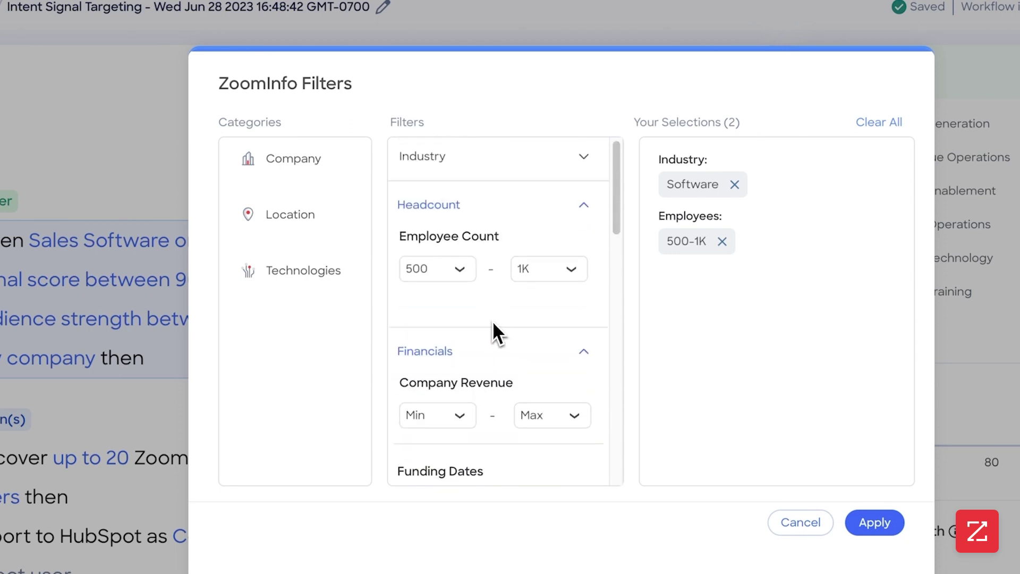
pyautogui.click(536, 351)
pyautogui.click(543, 212)
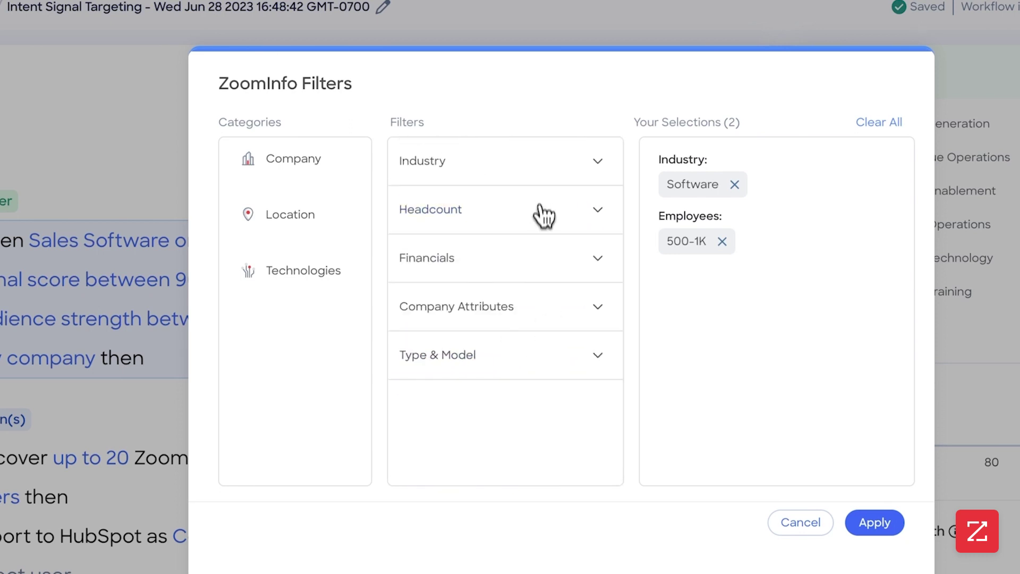
pyautogui.click(518, 310)
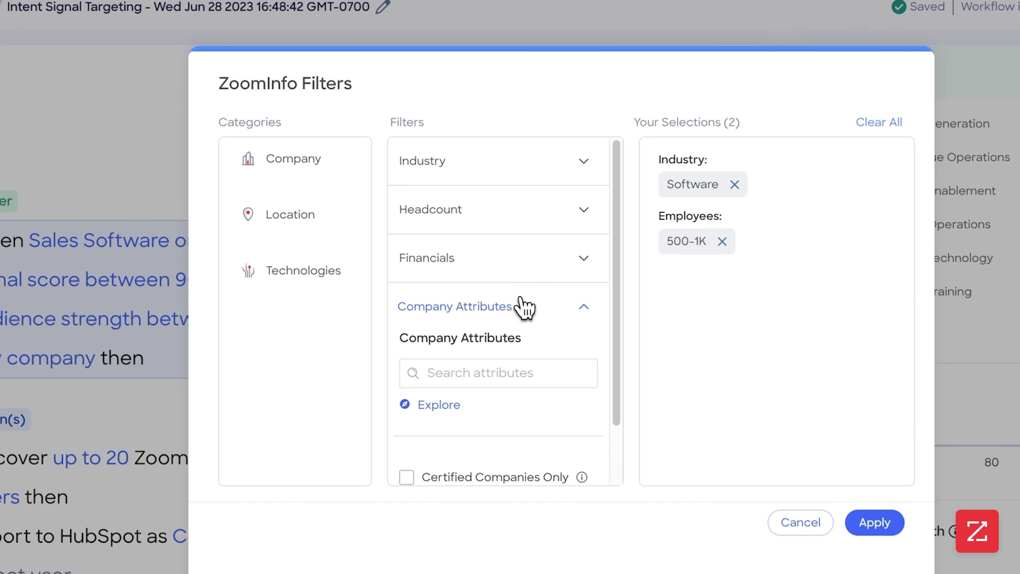
pyautogui.click(525, 309)
pyautogui.click(512, 352)
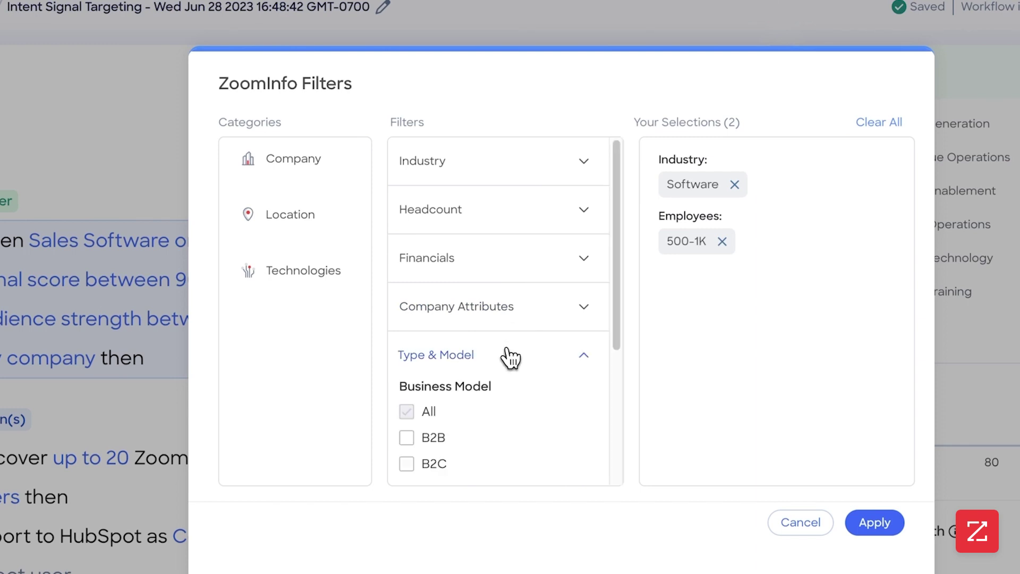
pyautogui.scroll(-2, 508, 348)
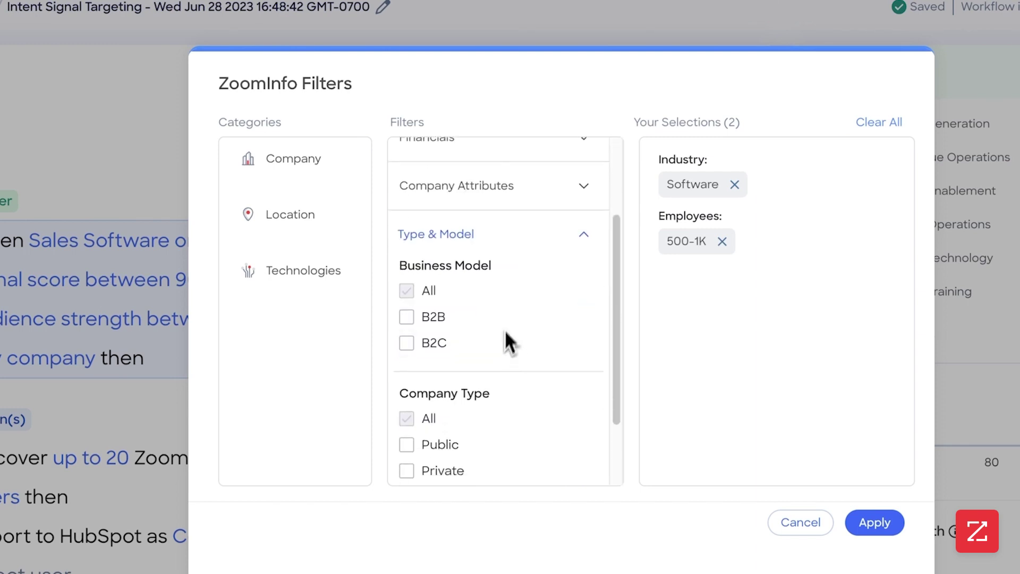
pyautogui.click(526, 246)
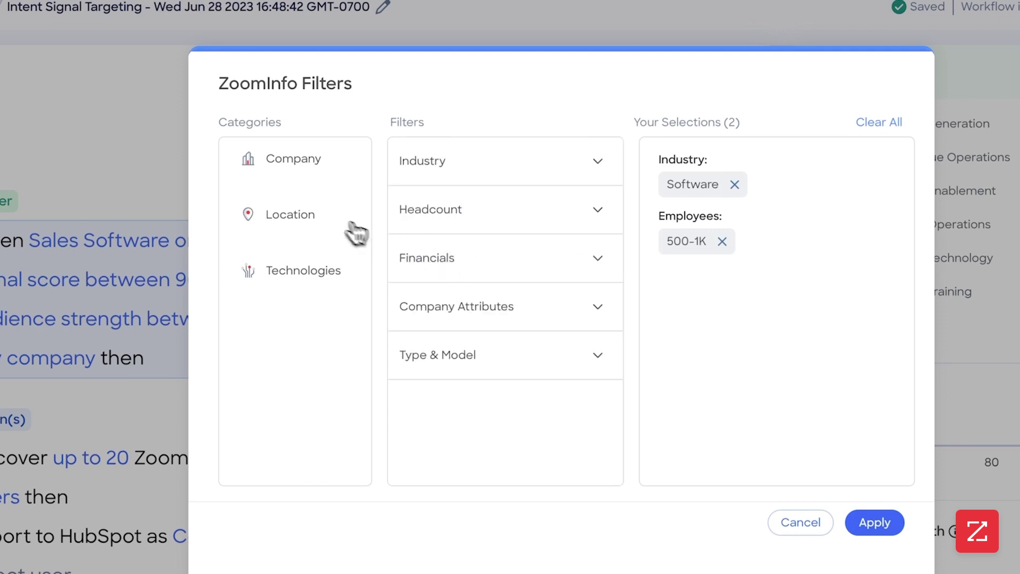
# Step: Restrict the company location to US - States, check the technology filters, and apply the company filters
pyautogui.click(313, 219)
pyautogui.click(407, 229)
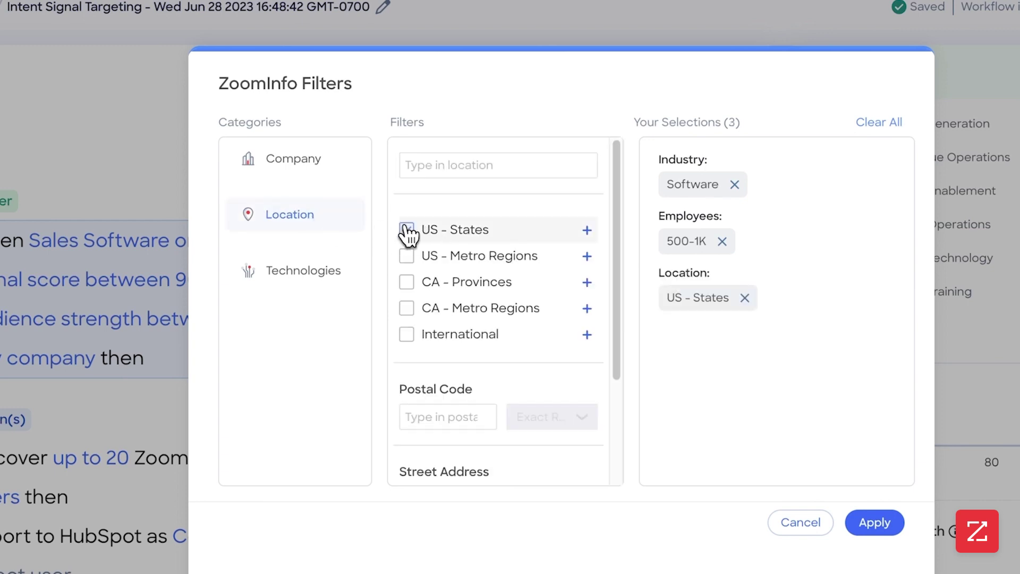
pyautogui.scroll(-1, 487, 259)
pyautogui.scroll(-3, 490, 260)
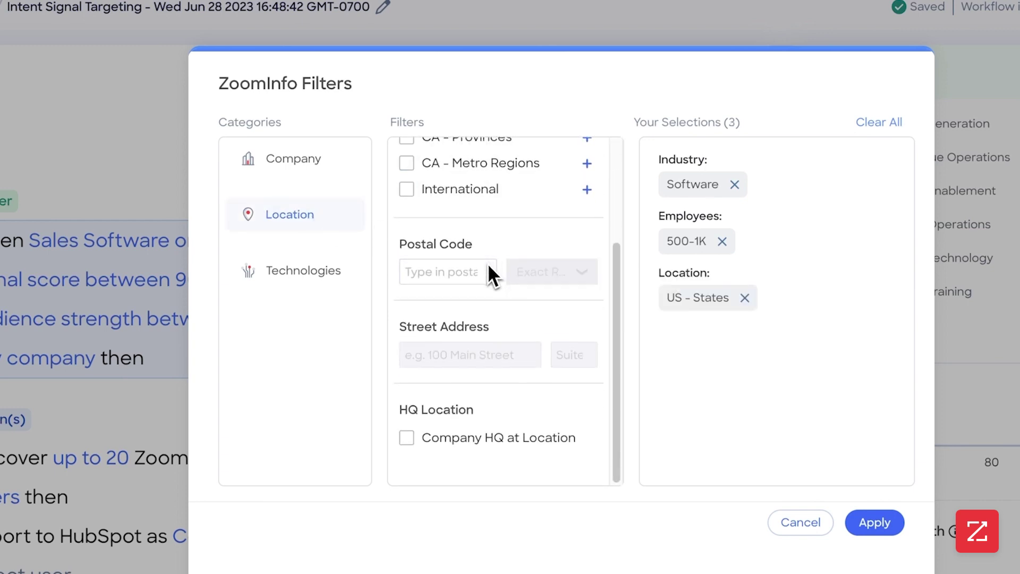
pyautogui.click(314, 270)
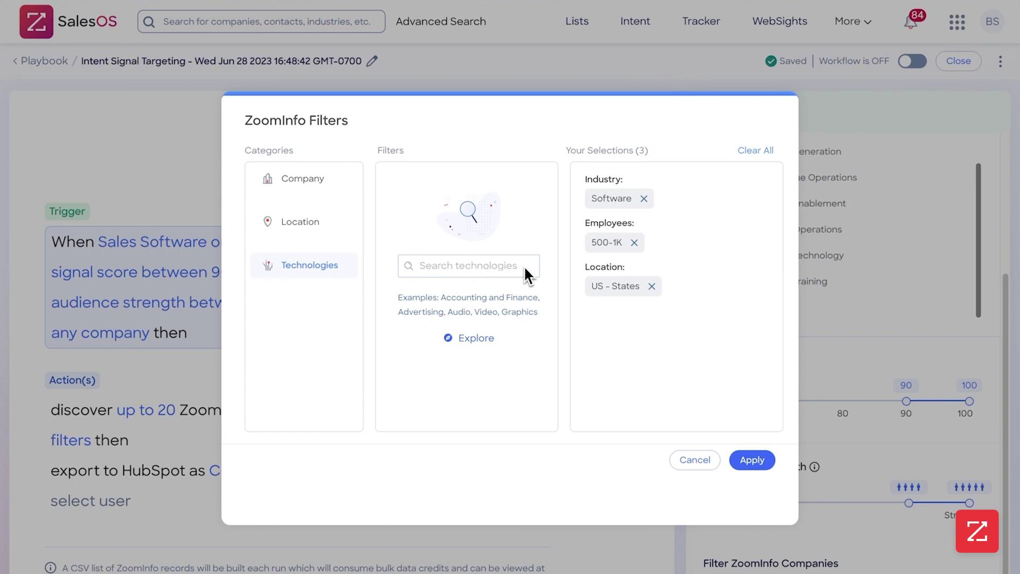
pyautogui.click(748, 461)
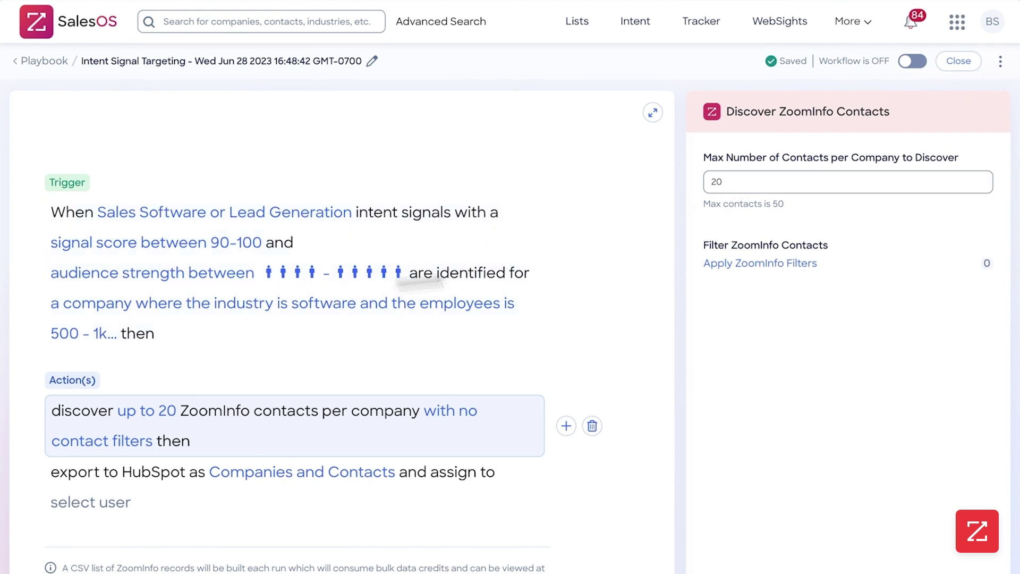
# Step: Set the maximum number of contacts to discover per company to 5
pyautogui.click(733, 183)
pyautogui.moveTo(733, 183); pyautogui.dragTo(712, 185)
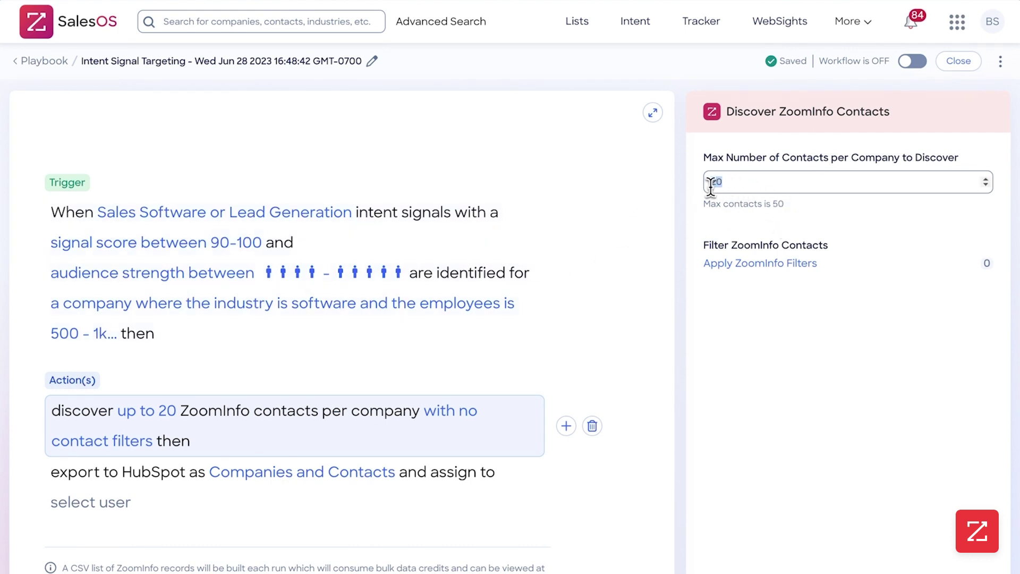
pyautogui.write('5')
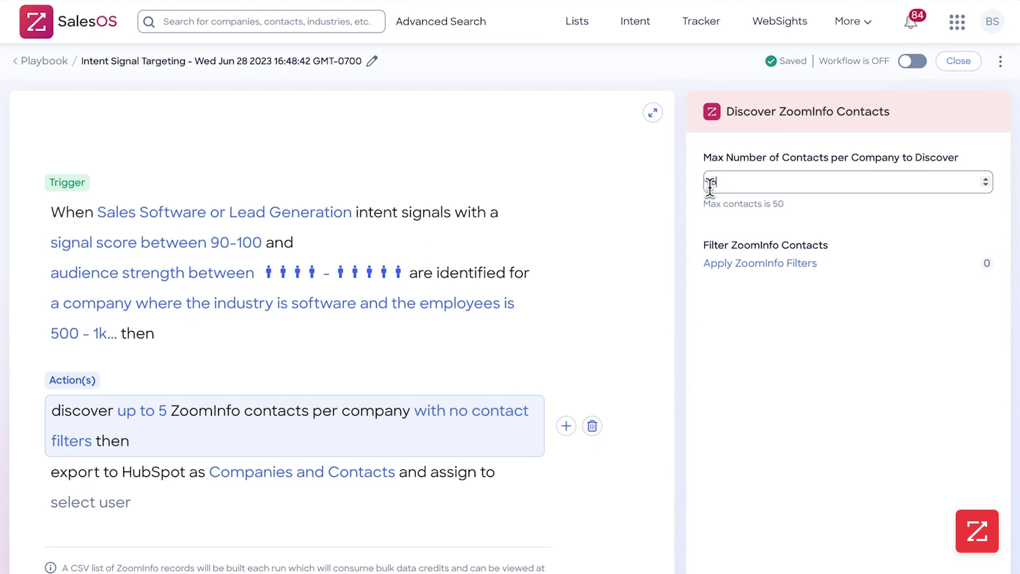
# Step: Open the ZoomInfo contact filters, check the Buying Committee option, and restrict management level to VP-Level and C-Level
pyautogui.click(802, 268)
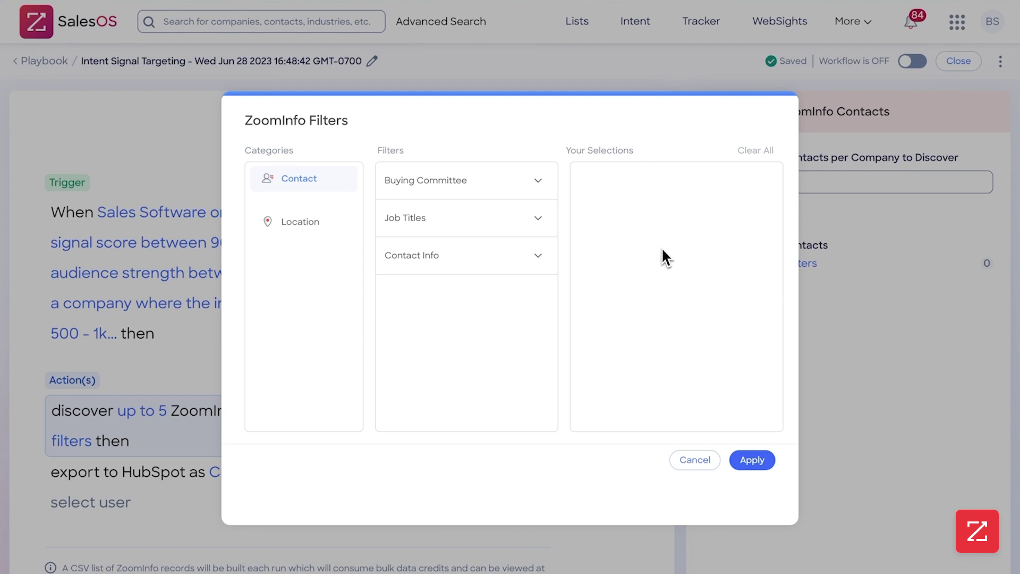
pyautogui.click(537, 183)
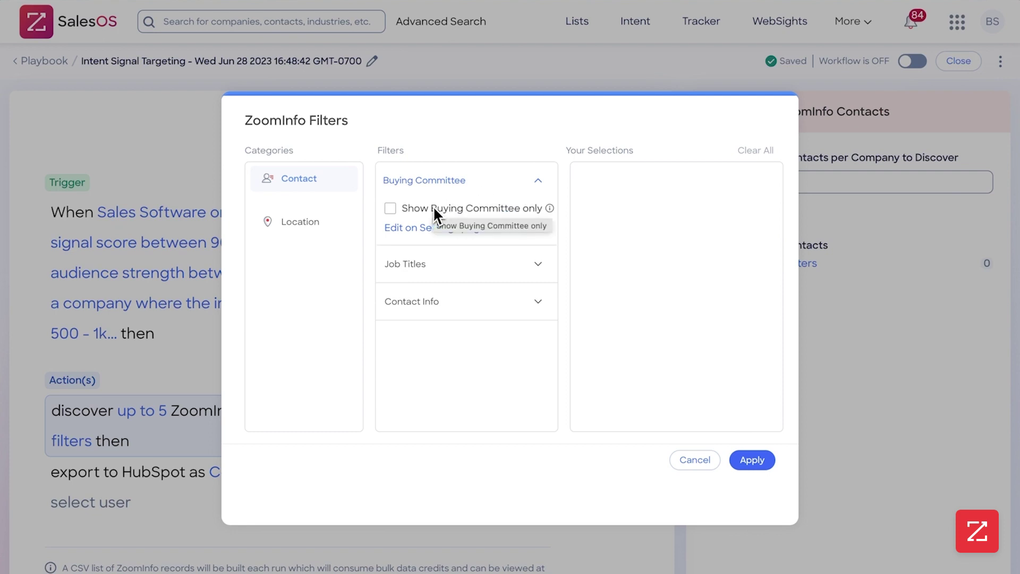
pyautogui.click(540, 182)
pyautogui.click(503, 213)
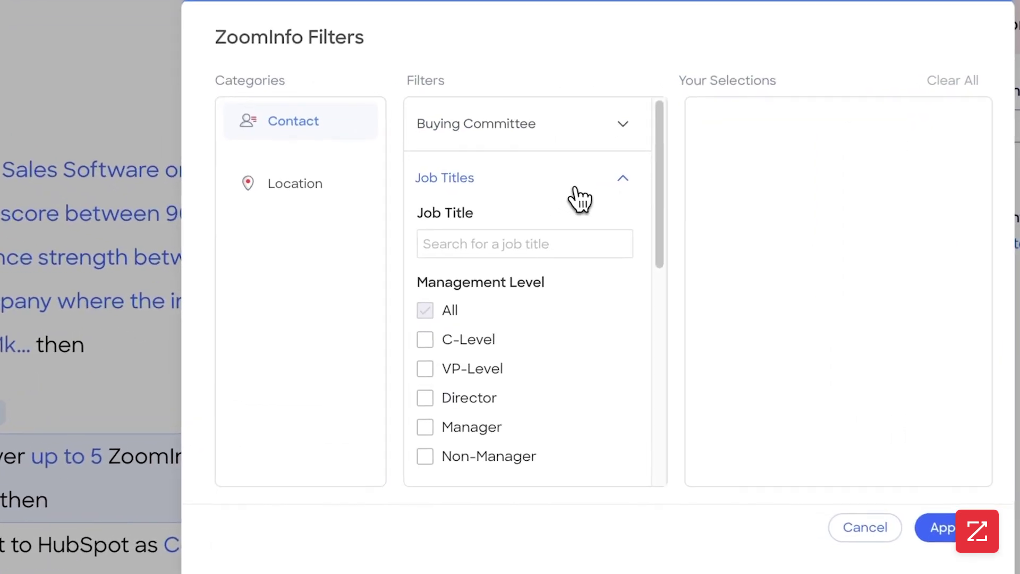
pyautogui.scroll(-2, 522, 263)
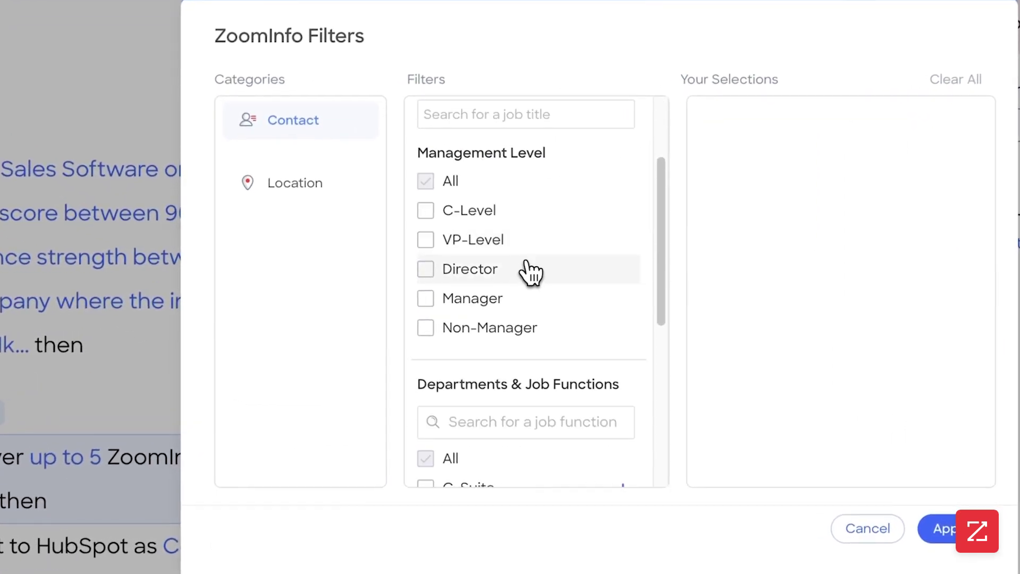
pyautogui.click(428, 246)
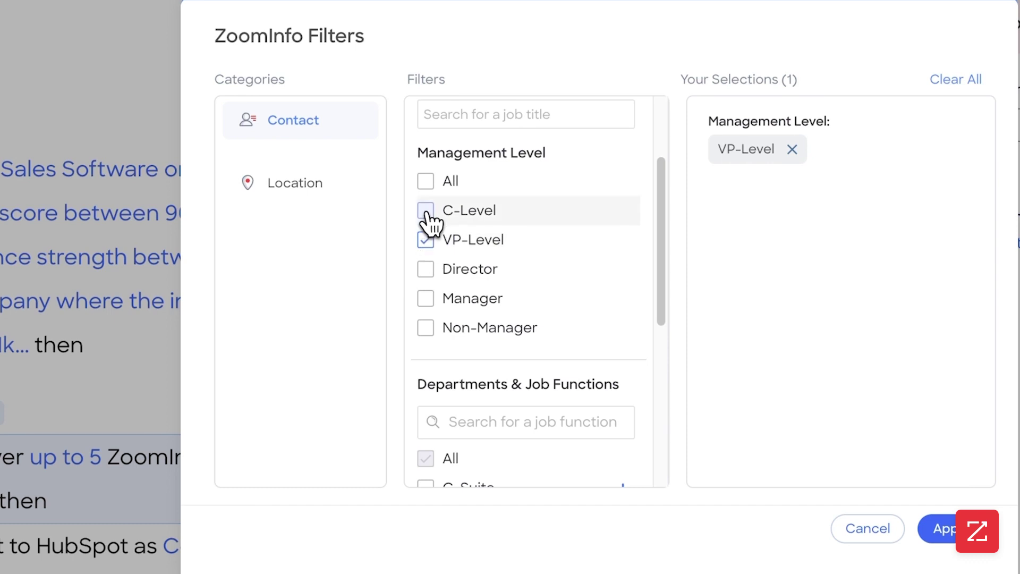
pyautogui.click(428, 218)
# Step: Look through the Sales job functions and restrict the contact filter to the whole Sales department
pyautogui.scroll(-5, 489, 266)
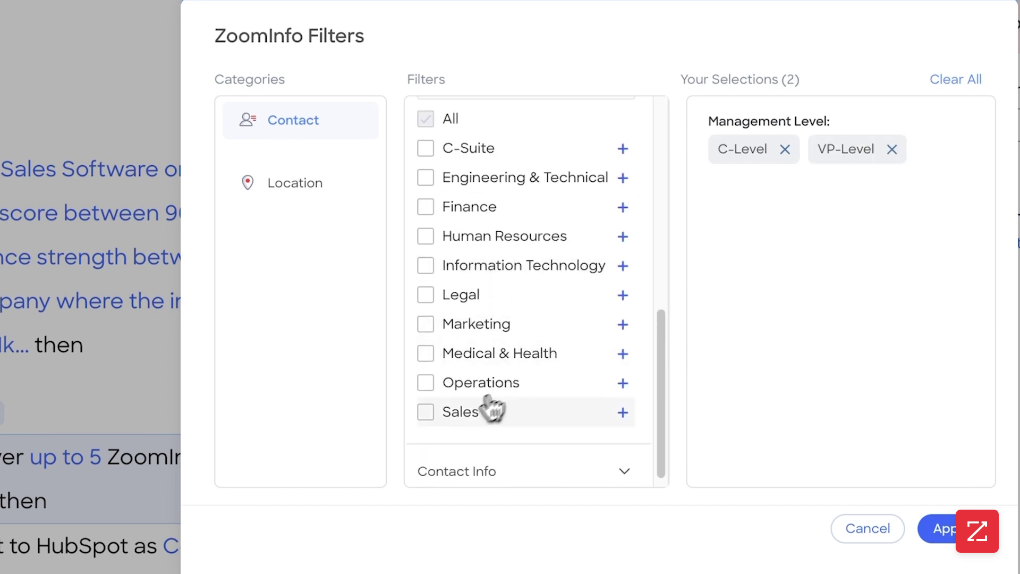
pyautogui.click(622, 413)
pyautogui.scroll(-5, 574, 371)
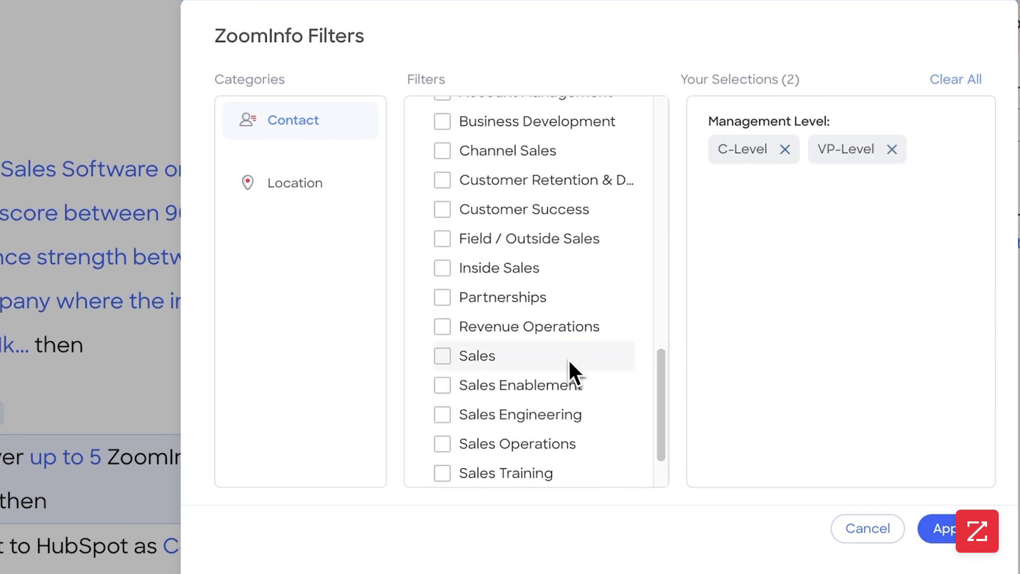
pyautogui.scroll(-2, 569, 352)
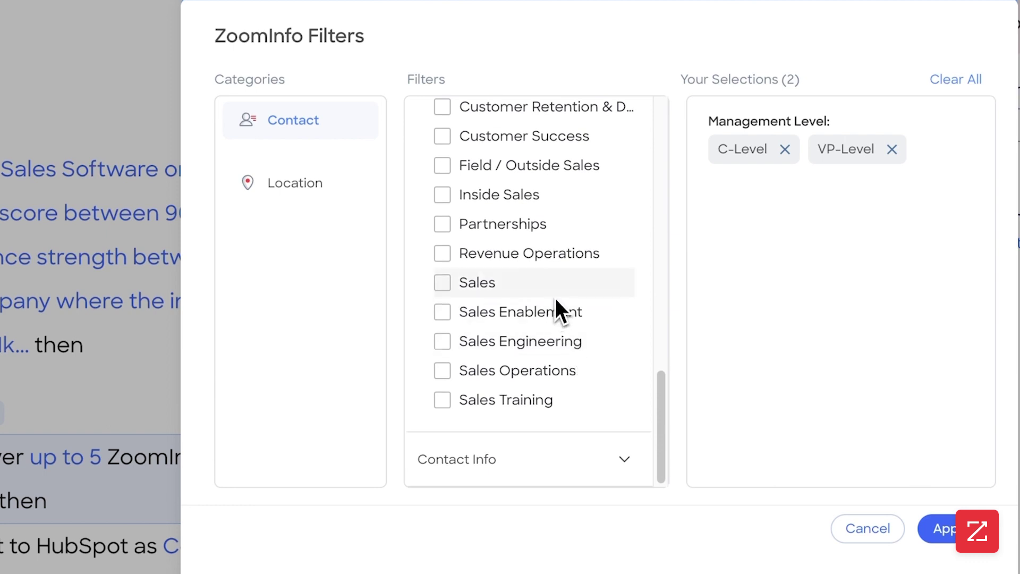
pyautogui.scroll(5, 556, 298)
pyautogui.click(425, 330)
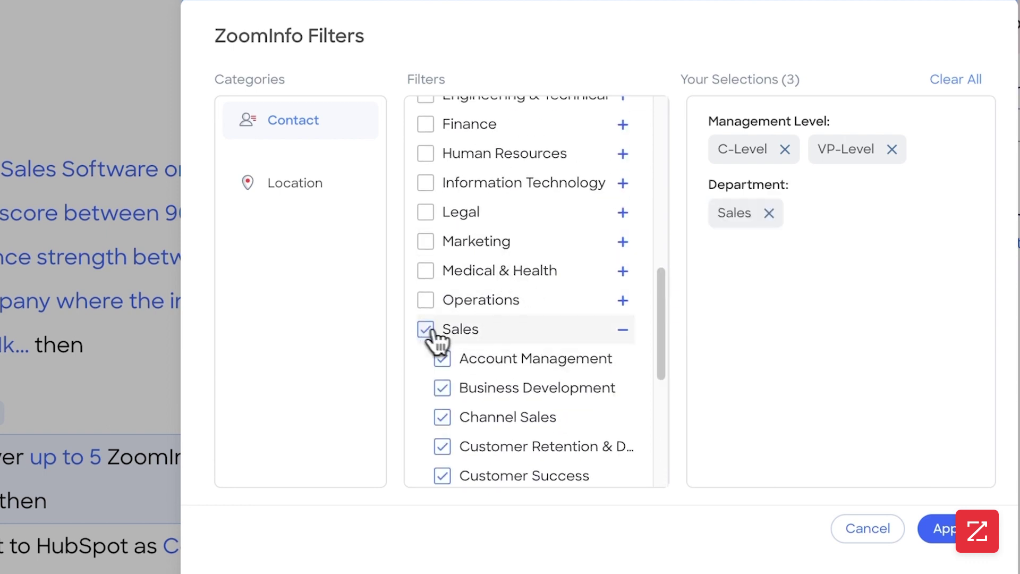
pyautogui.click(616, 330)
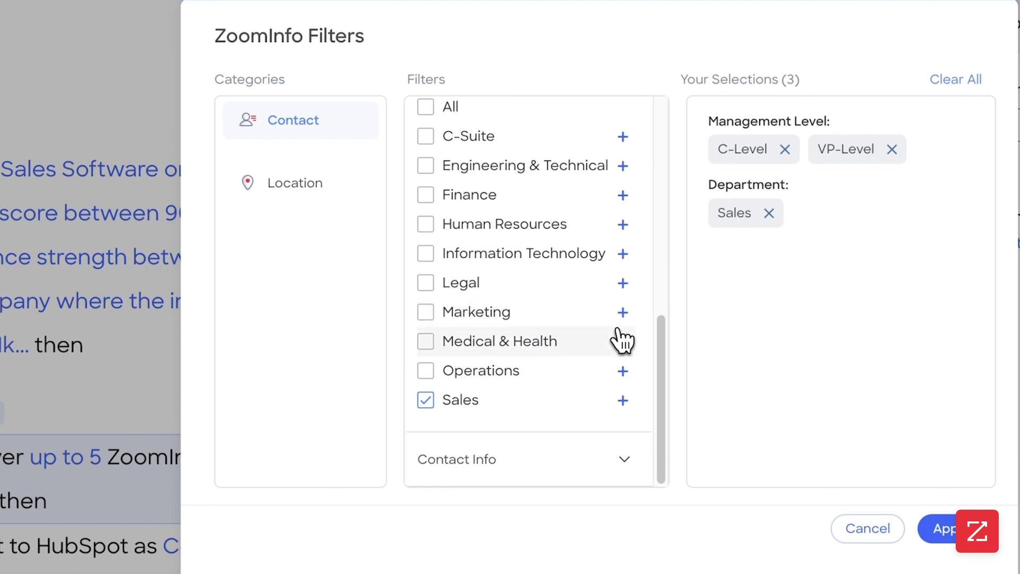
# Step: Raise the minimum contact accuracy score to 90, giving a 90-99 range
pyautogui.click(623, 467)
pyautogui.scroll(-1, 567, 384)
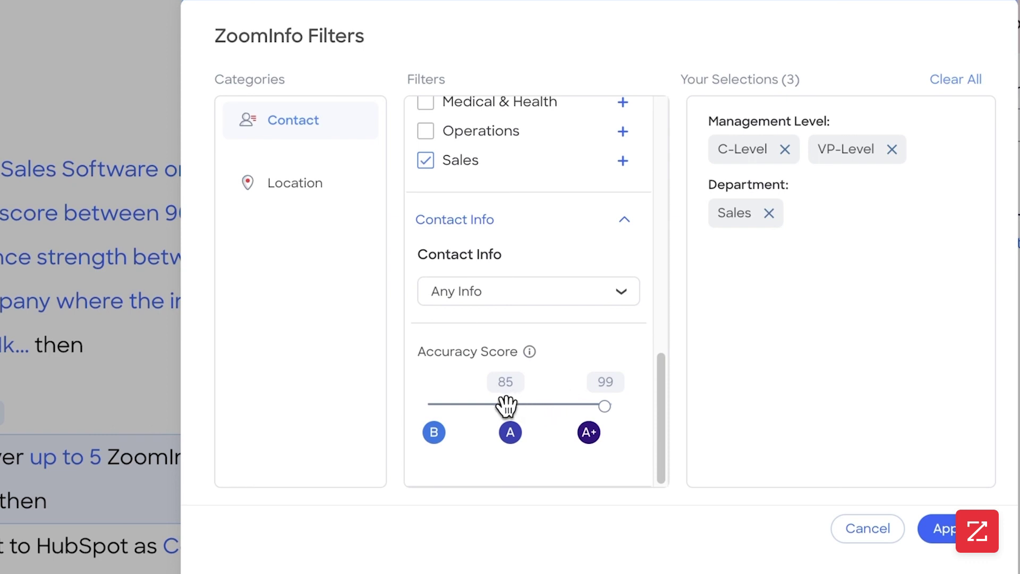
pyautogui.moveTo(506, 405); pyautogui.dragTo(544, 403)
# Step: Require contacts to have any of Mobile Phone, Direct Phone or Business Email
pyautogui.click(605, 292)
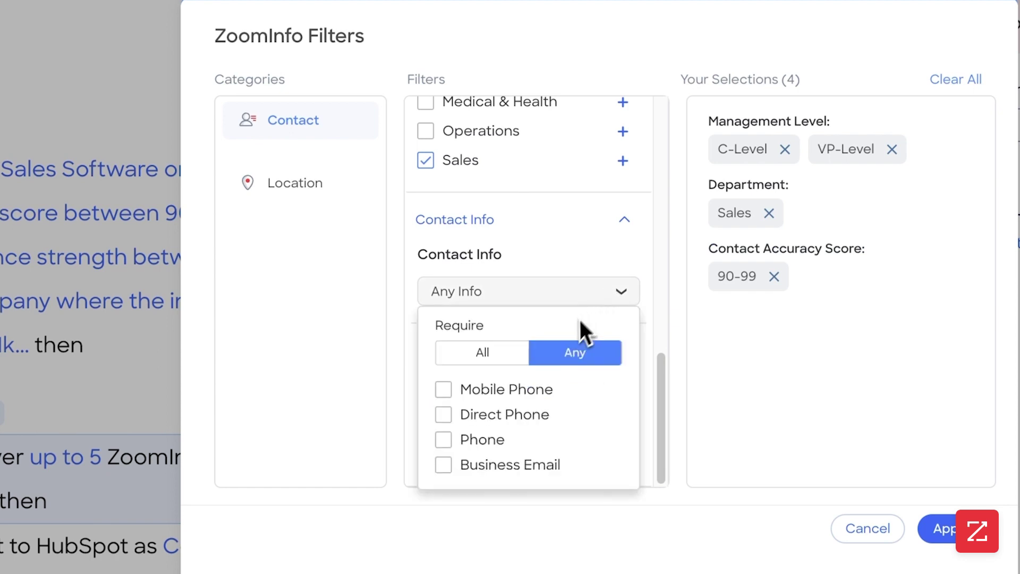
pyautogui.click(444, 392)
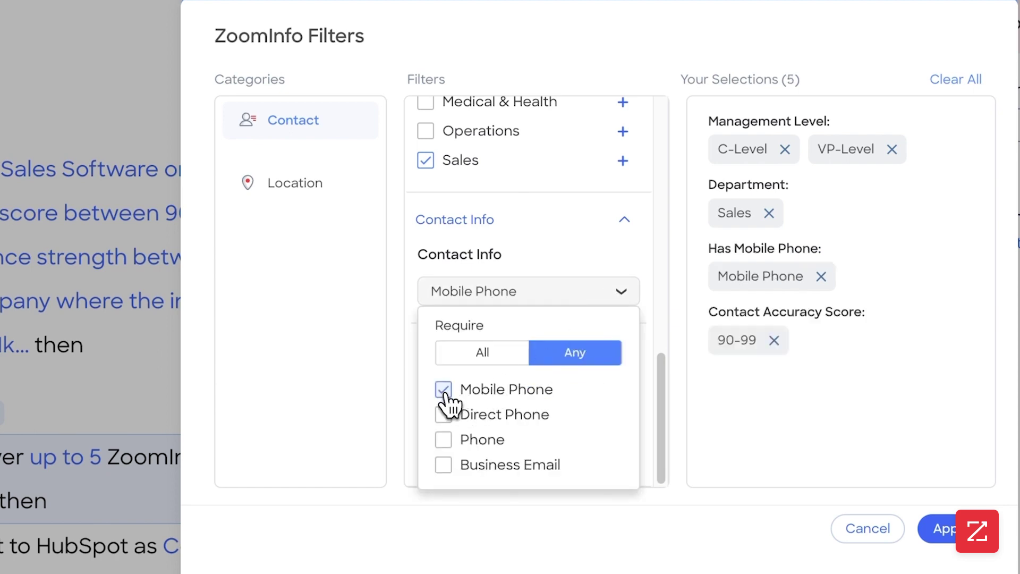
pyautogui.click(445, 417)
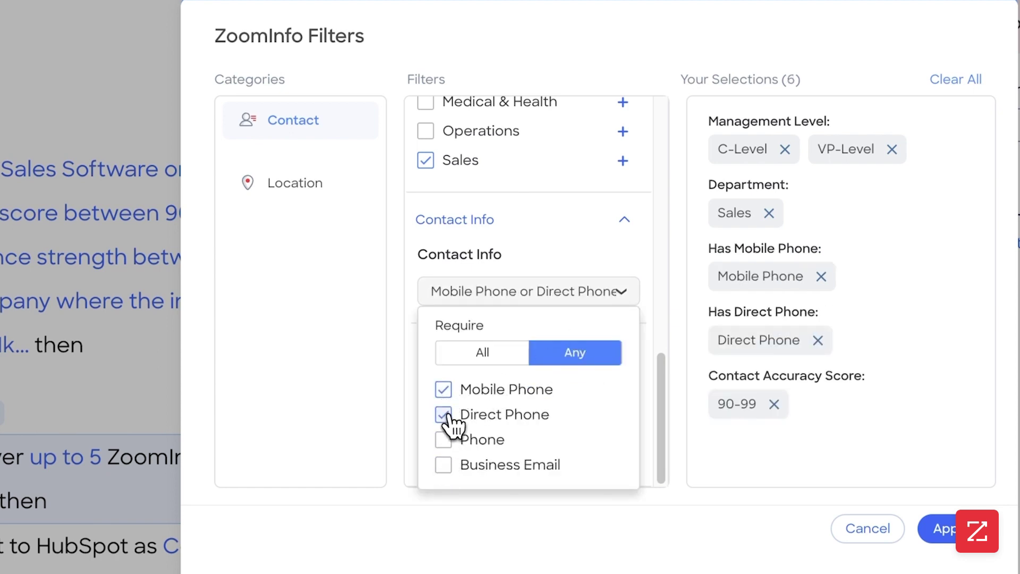
pyautogui.click(443, 466)
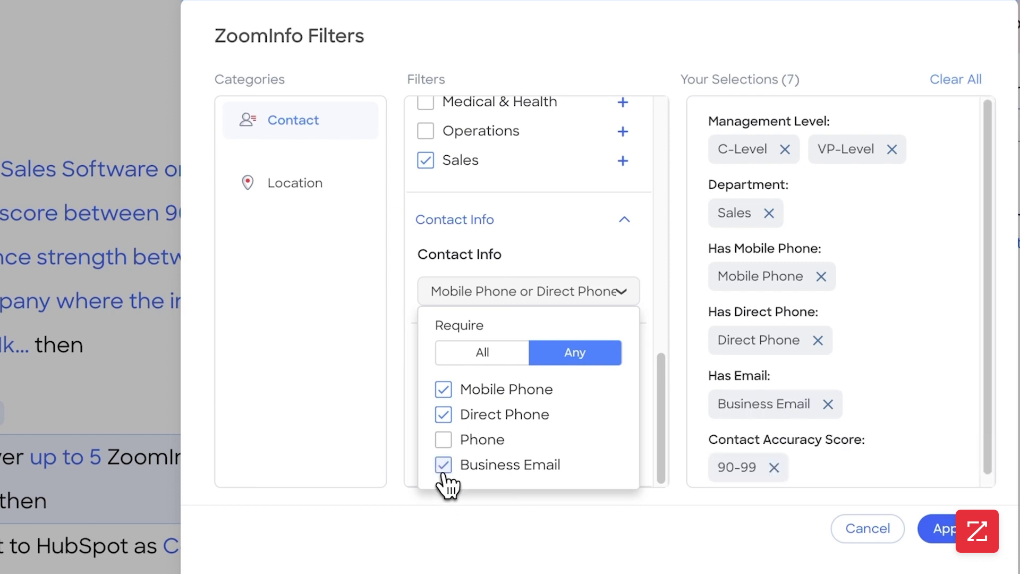
pyautogui.click(616, 297)
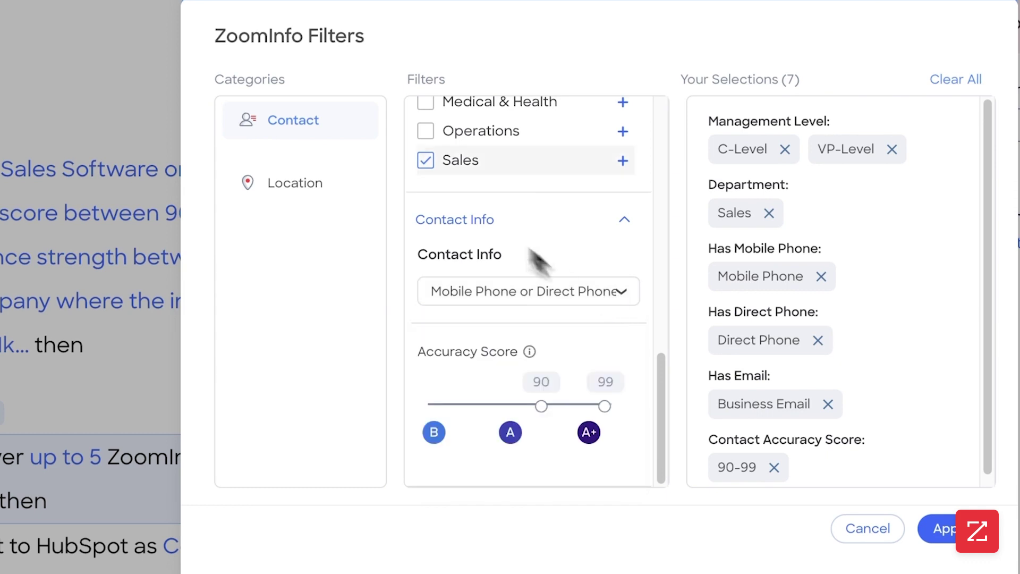
# Step: Restrict the contact location to US - States and apply the contact filters
pyautogui.click(294, 189)
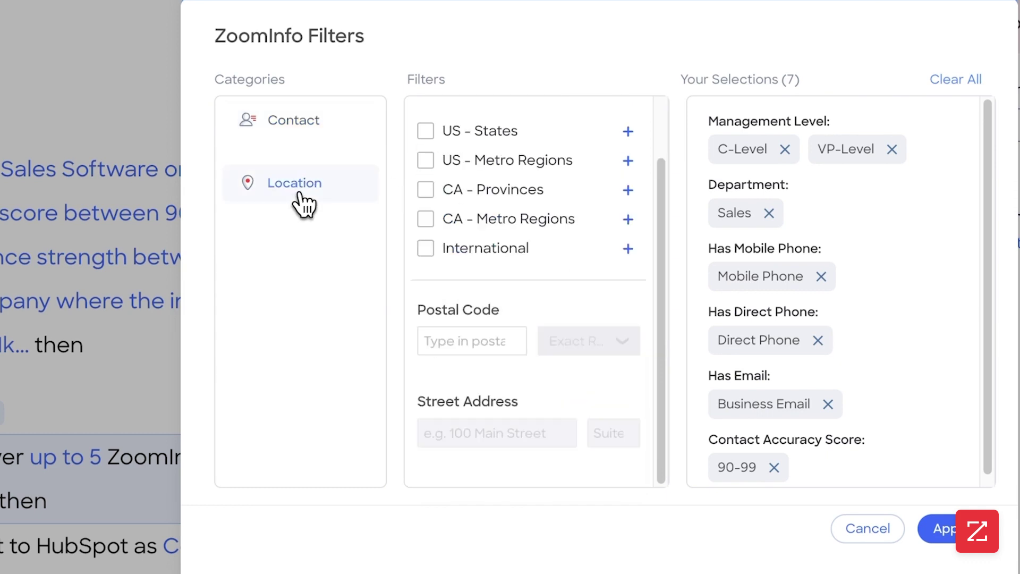
pyautogui.click(432, 137)
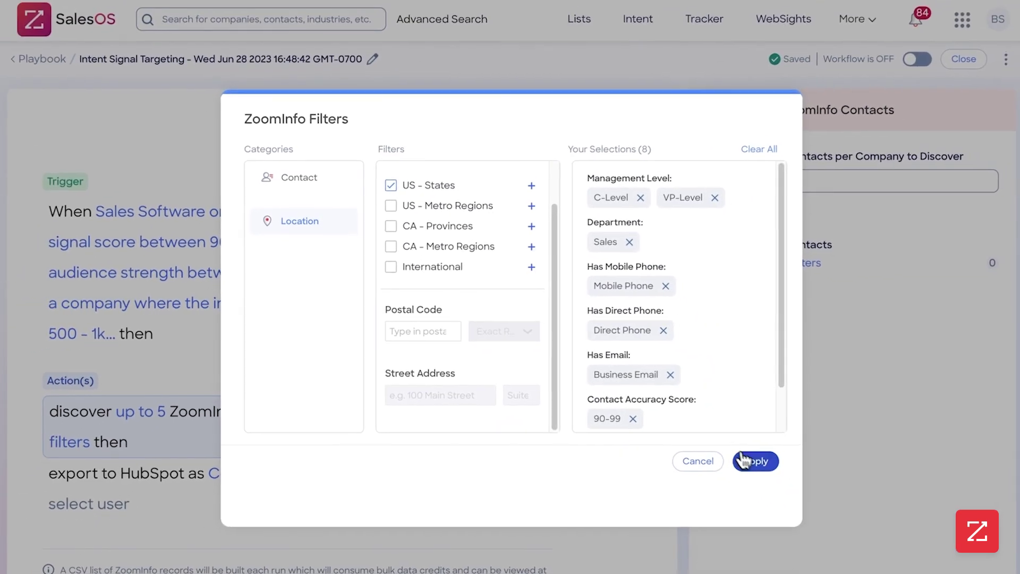
pyautogui.click(938, 529)
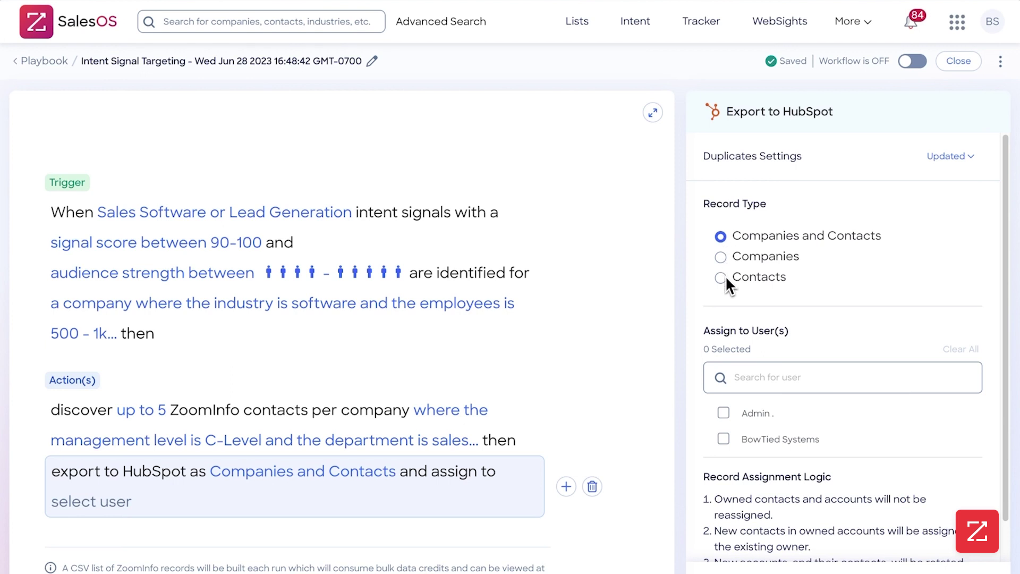
# Step: Assign the HubSpot export of companies and contacts to BowTied Systems and turn the workflow on
pyautogui.scroll(-1, 736, 299)
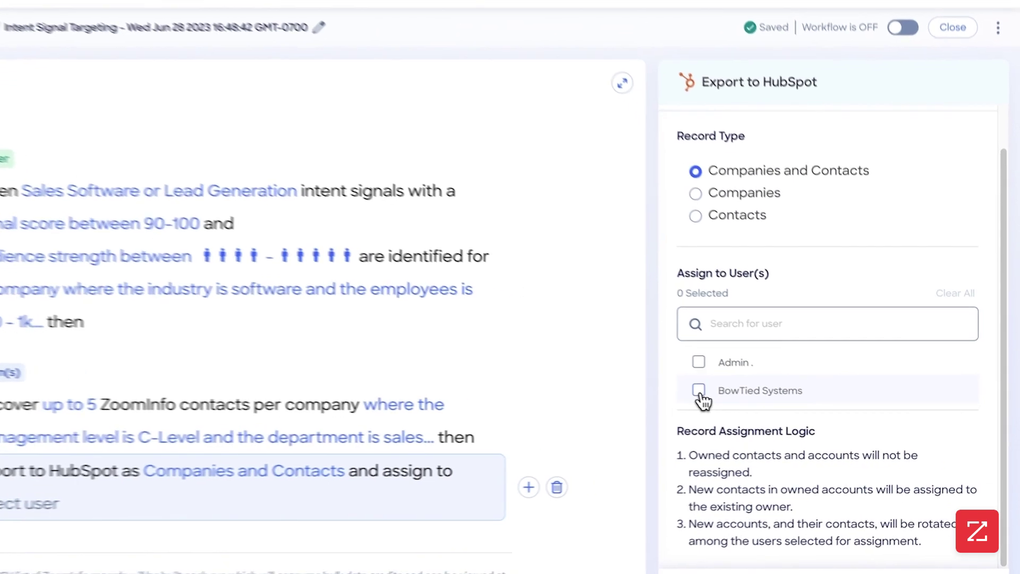
pyautogui.click(724, 397)
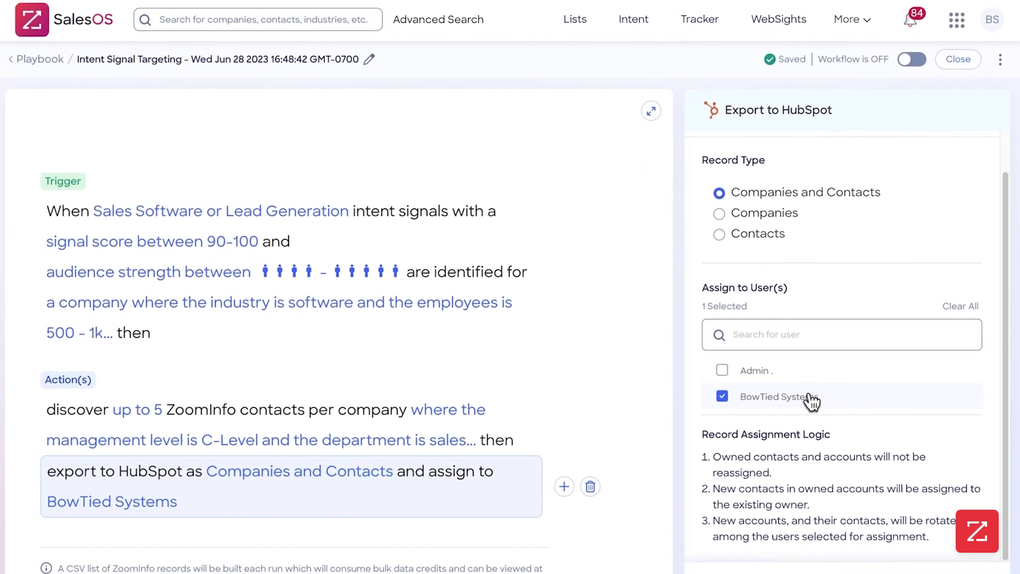
pyautogui.scroll(1, 788, 419)
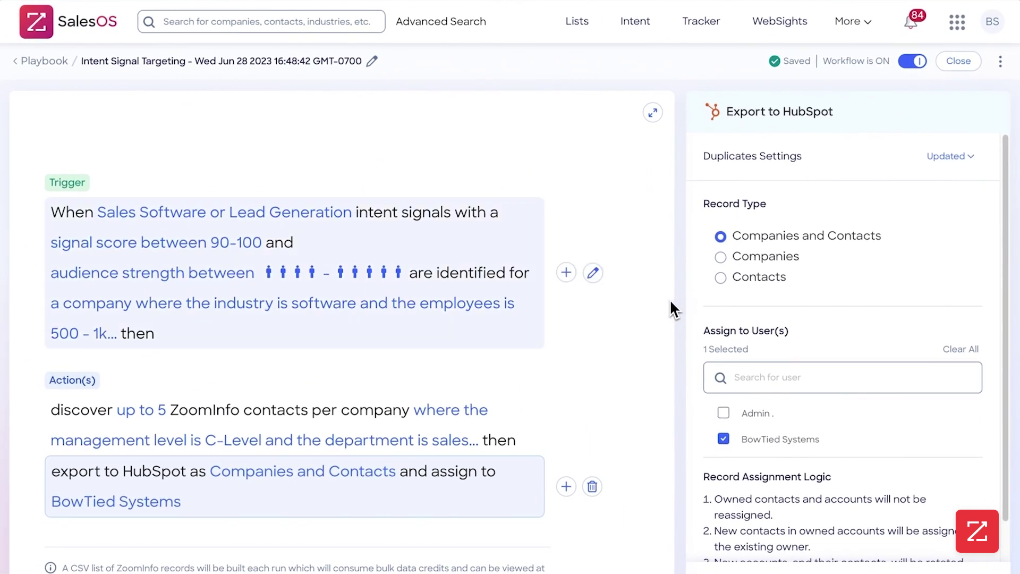
# Step: Rename the workflow to "Intent Signal Targeting Sales tech and lead gen"
pyautogui.scroll(1, 585, 302)
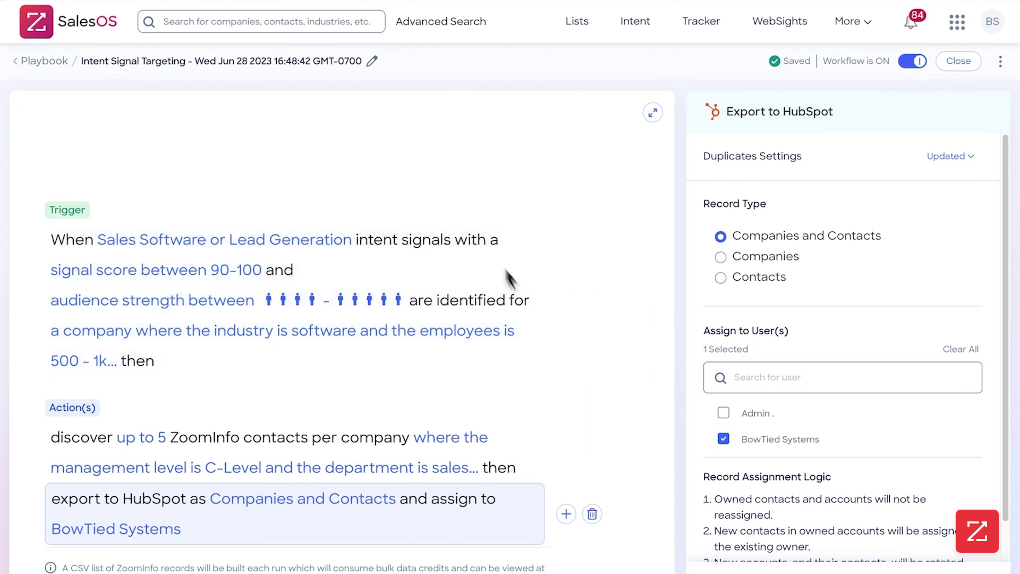
pyautogui.click(366, 66)
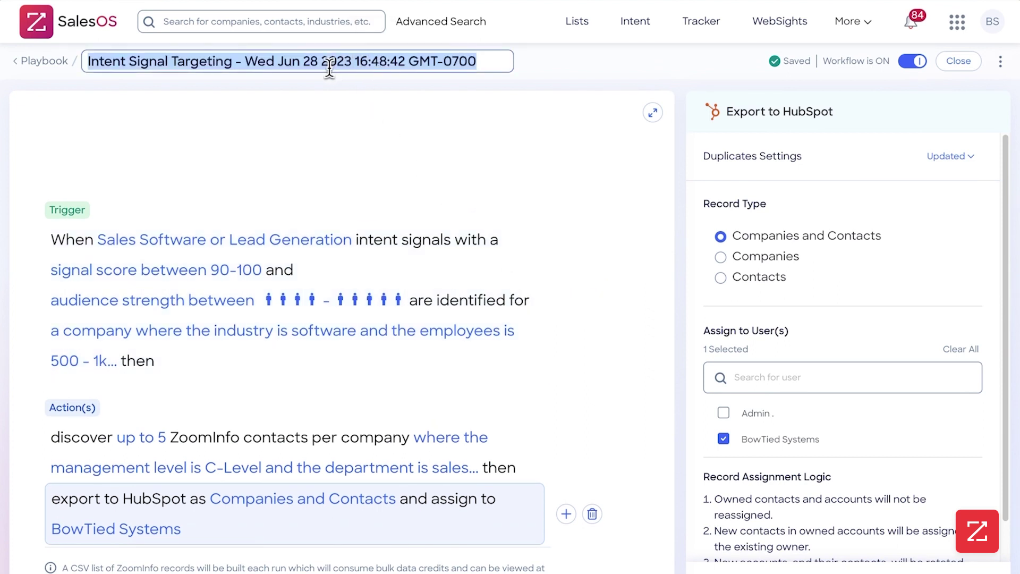
pyautogui.moveTo(234, 61); pyautogui.dragTo(478, 63)
pyautogui.write('Sales tech')
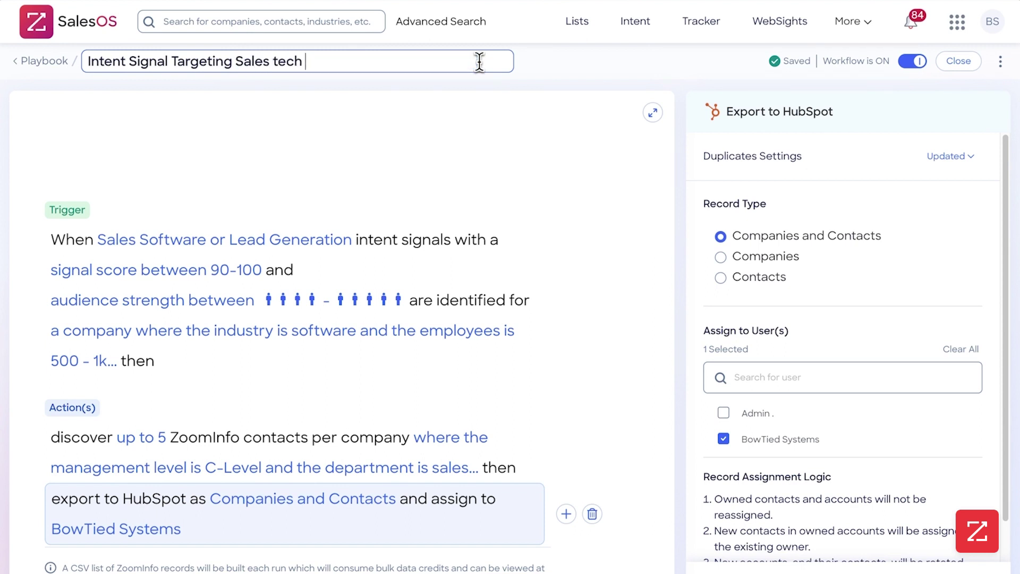
pyautogui.write(' & lead gen')
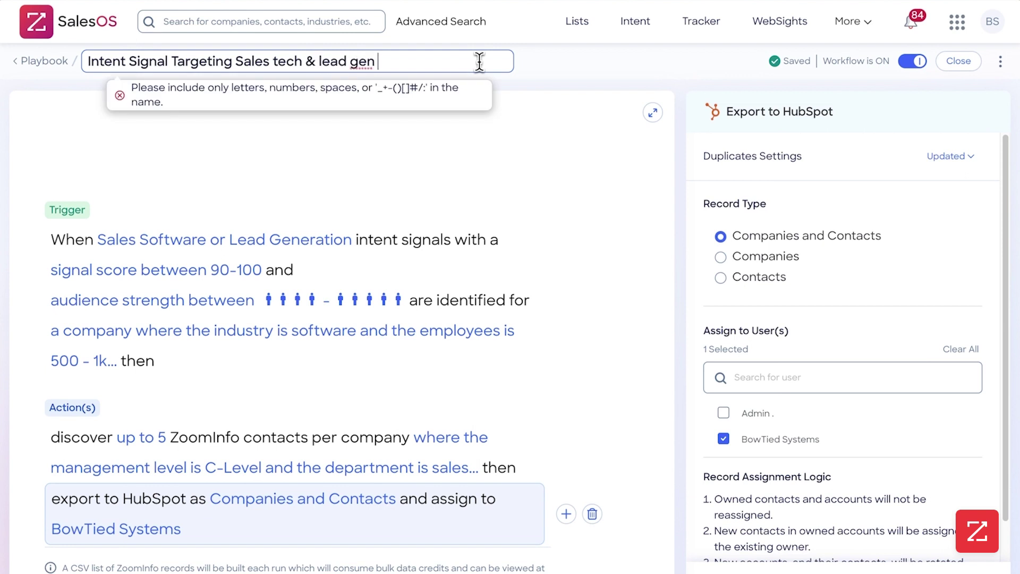
pyautogui.press('BackSpace')
pyautogui.press('BackSpace')
pyautogui.write('and')
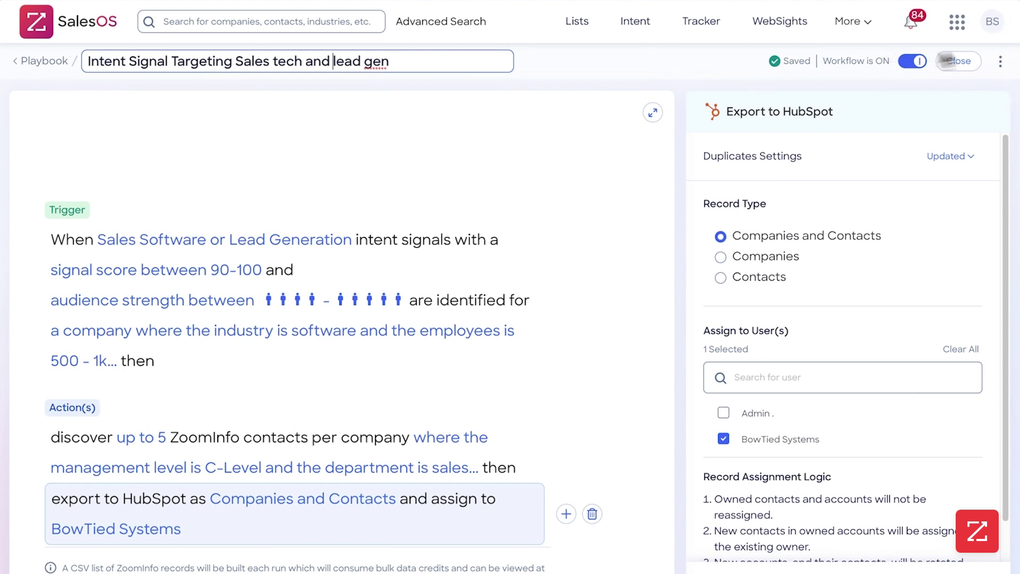
# Step: Make sure the workflow is switched on and close the workflow editor
pyautogui.click(912, 60)
pyautogui.click(912, 61)
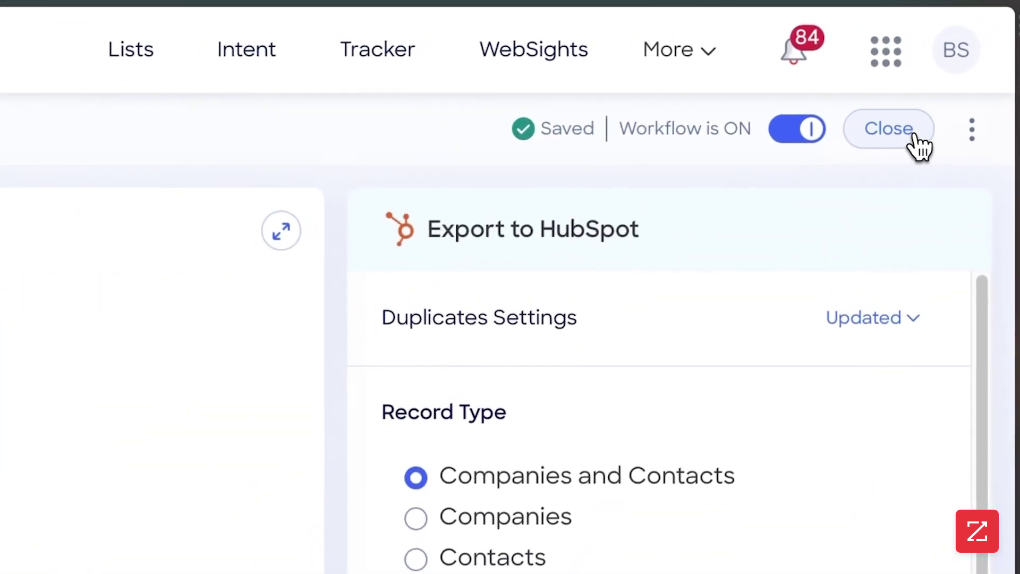
pyautogui.click(922, 130)
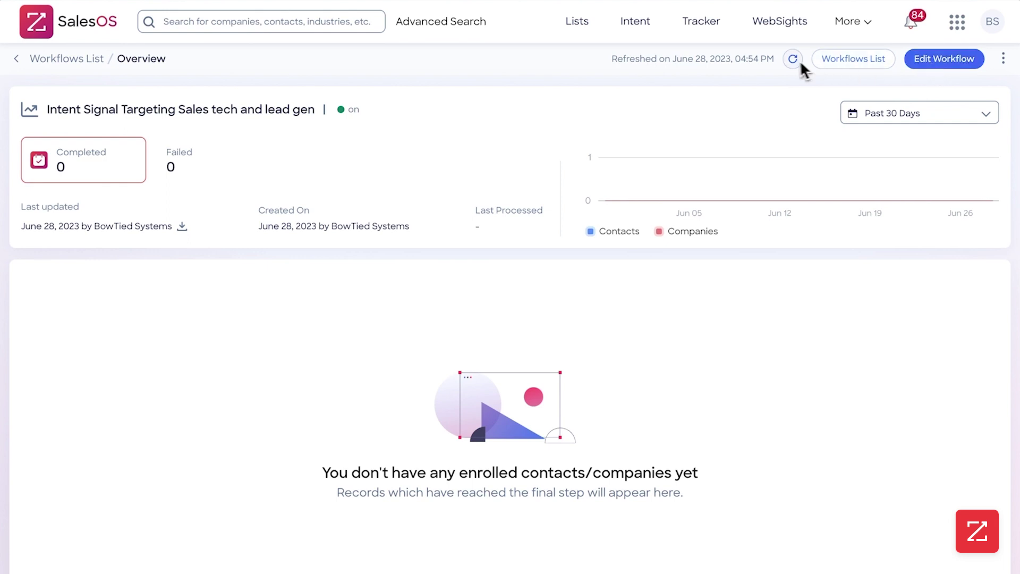
# Step: Check the date range options in the workflow's overview and review the list of all workflows
pyautogui.click(902, 117)
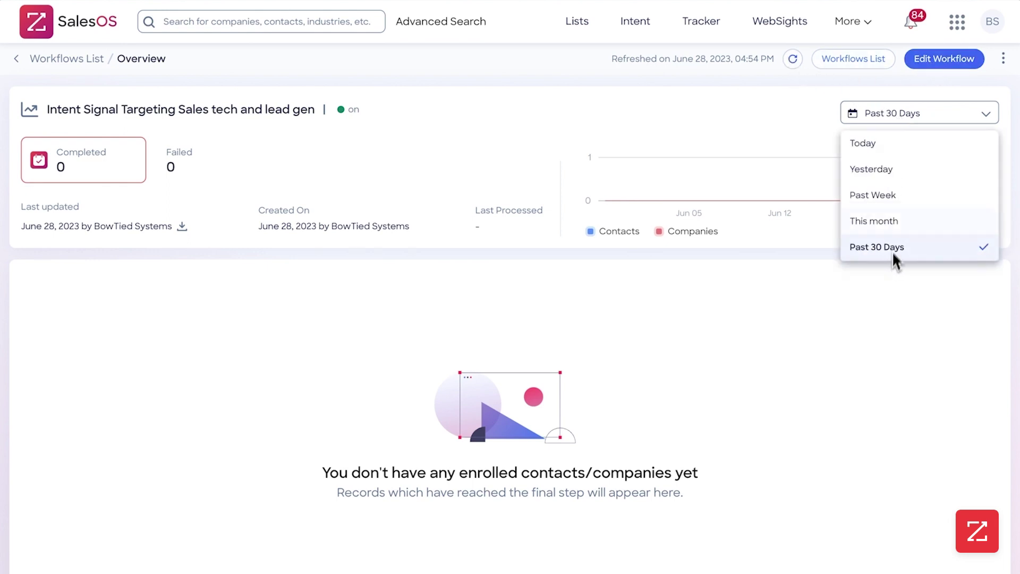
pyautogui.click(910, 118)
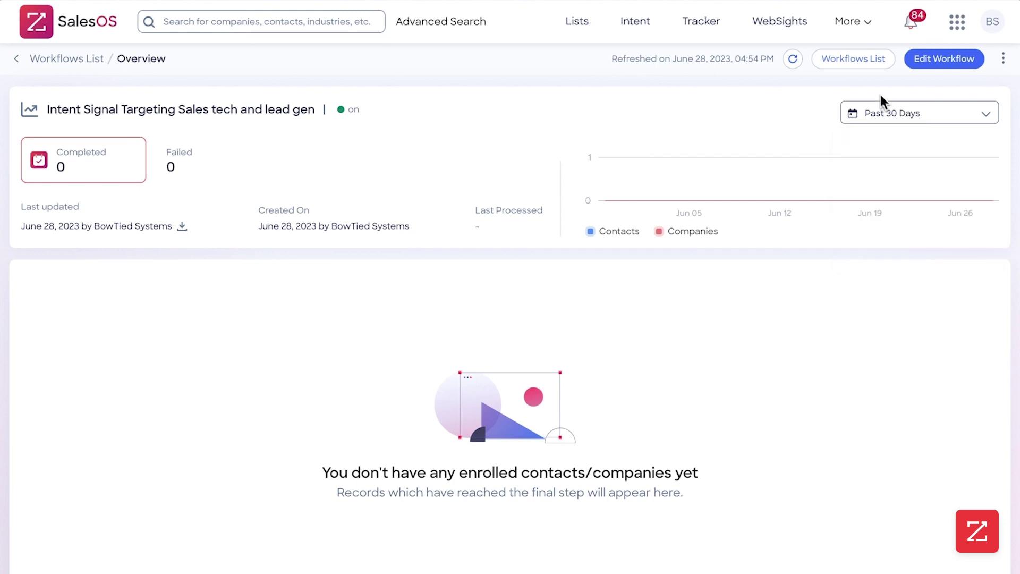
pyautogui.click(856, 60)
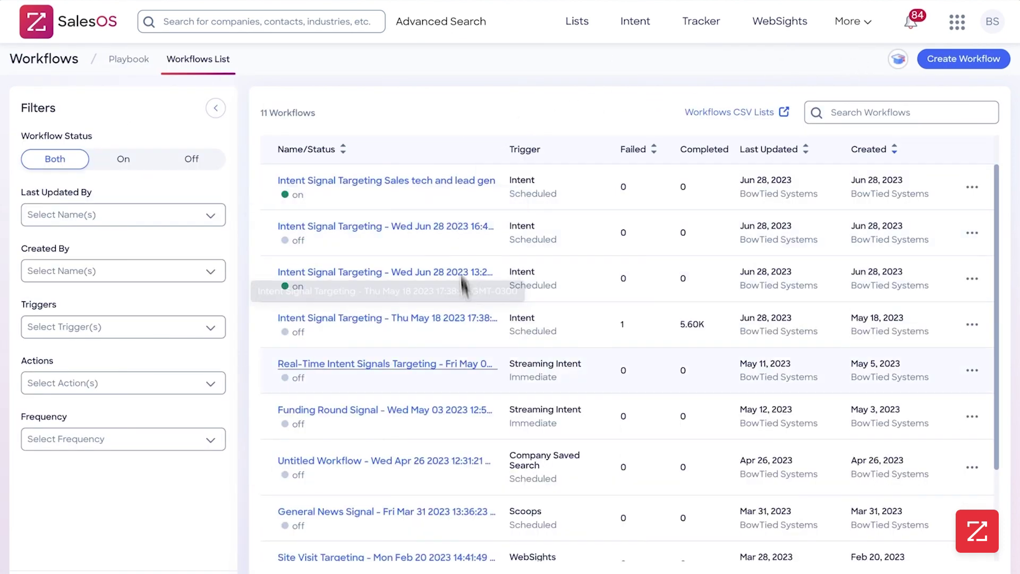
pyautogui.scroll(-2, 490, 243)
pyautogui.scroll(2, 486, 239)
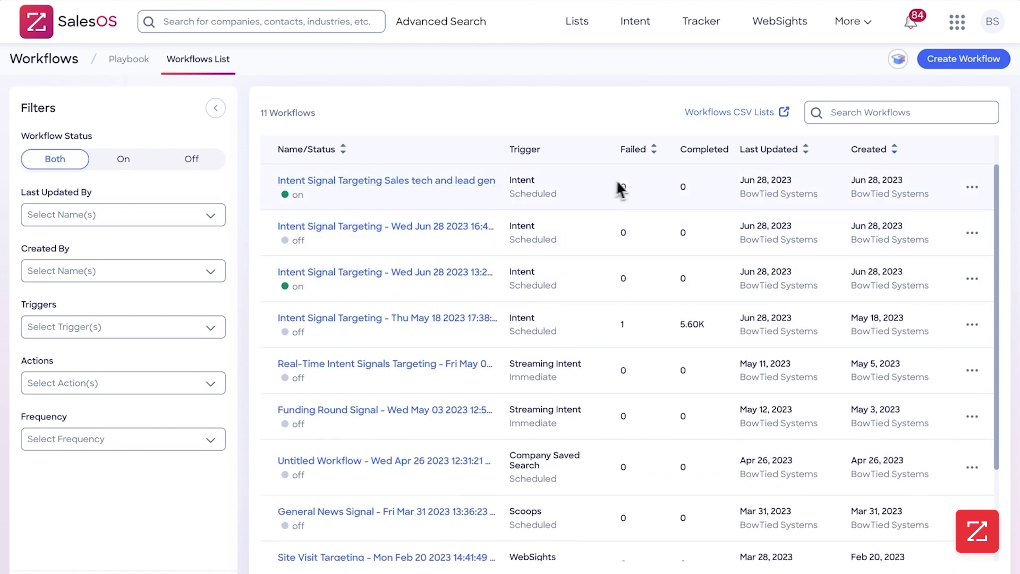
# Step: Review the contacts and companies of the Intent Signal Targeting workflow from Thu May 18 2023, and return to the workflows list
pyautogui.click(458, 323)
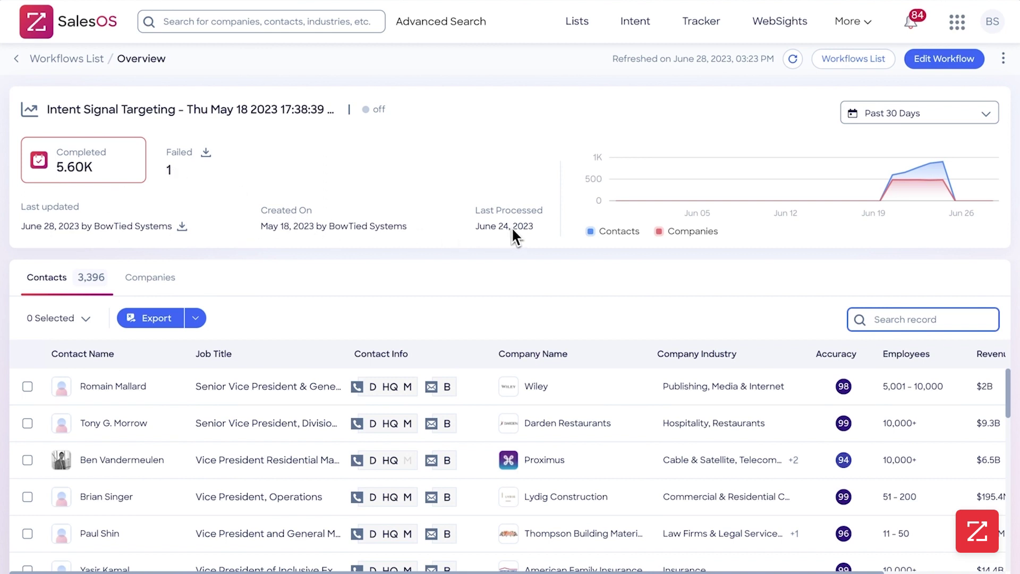
pyautogui.moveTo(903, 167)
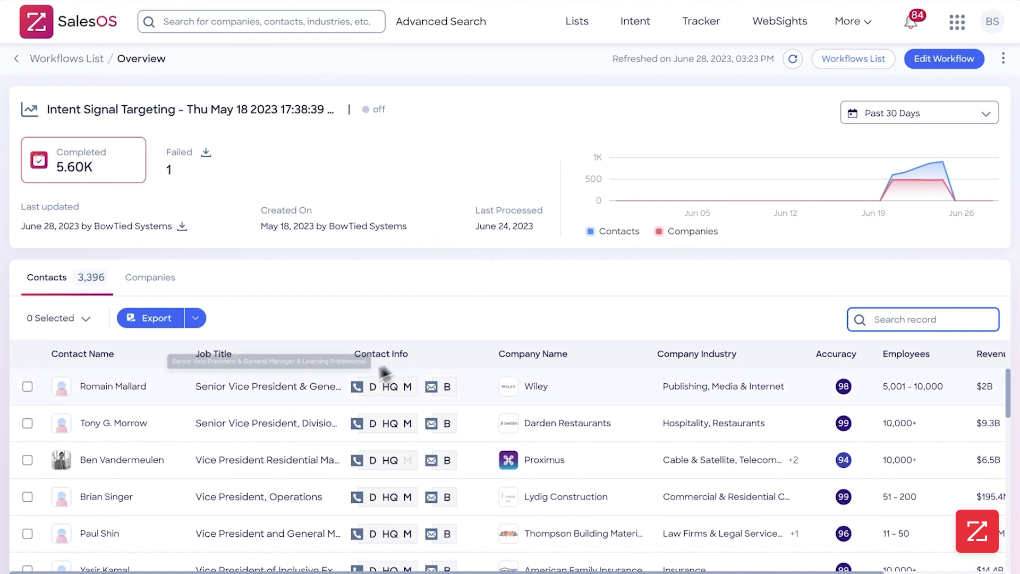
pyautogui.scroll(-5, 301, 405)
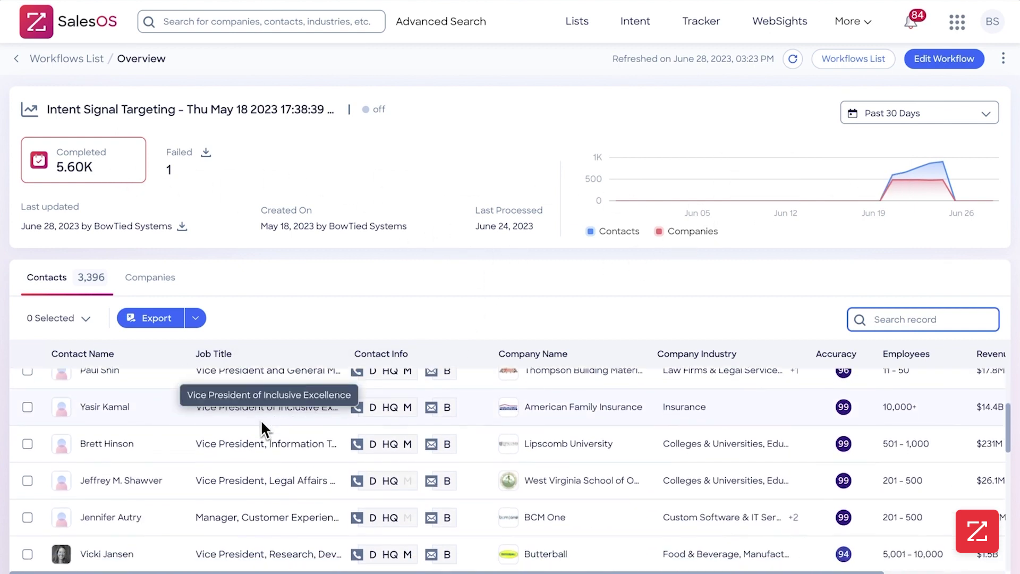
pyautogui.scroll(-10, 246, 425)
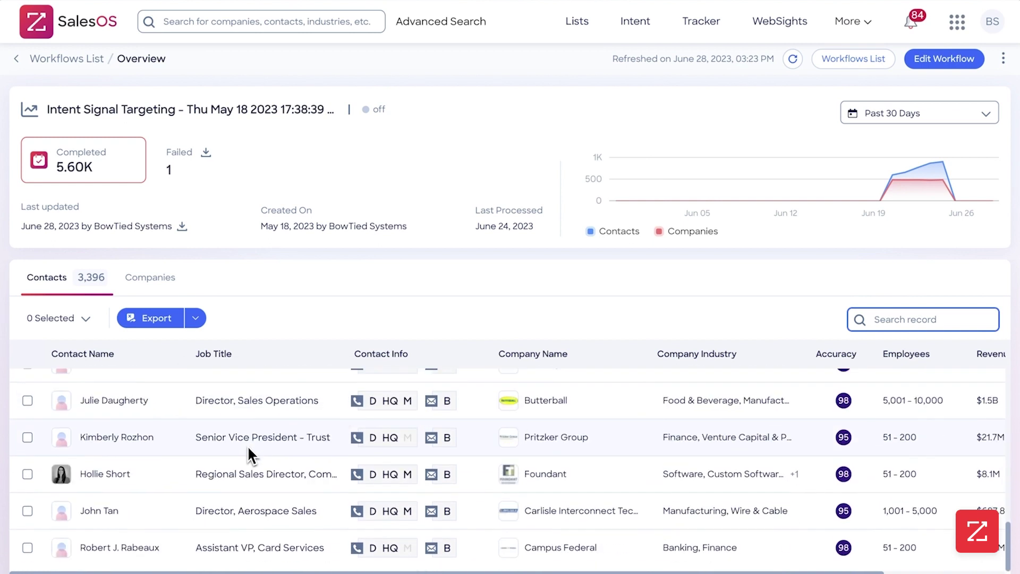
pyautogui.scroll(15, 250, 445)
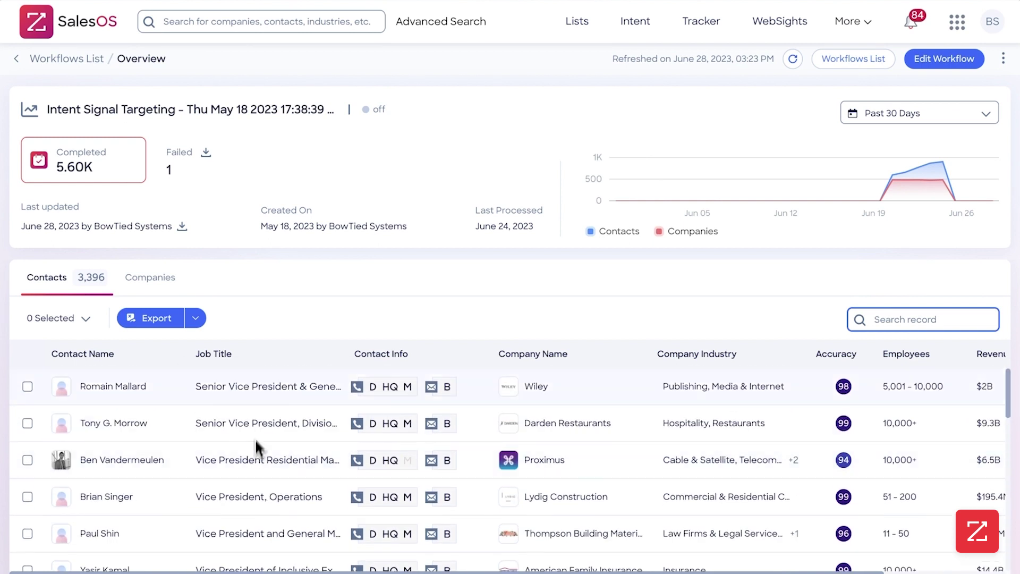
pyautogui.click(156, 278)
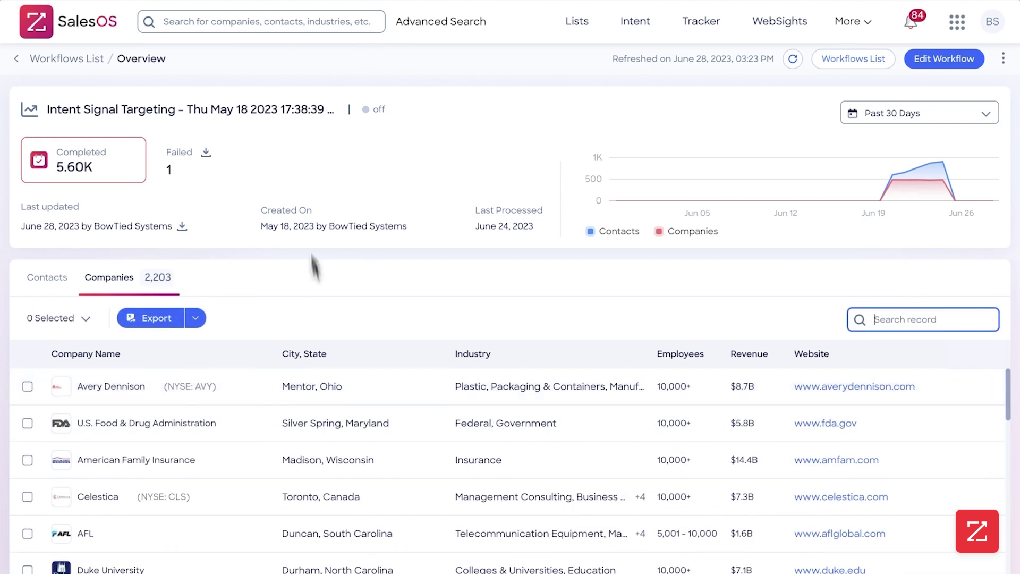
pyautogui.click(81, 60)
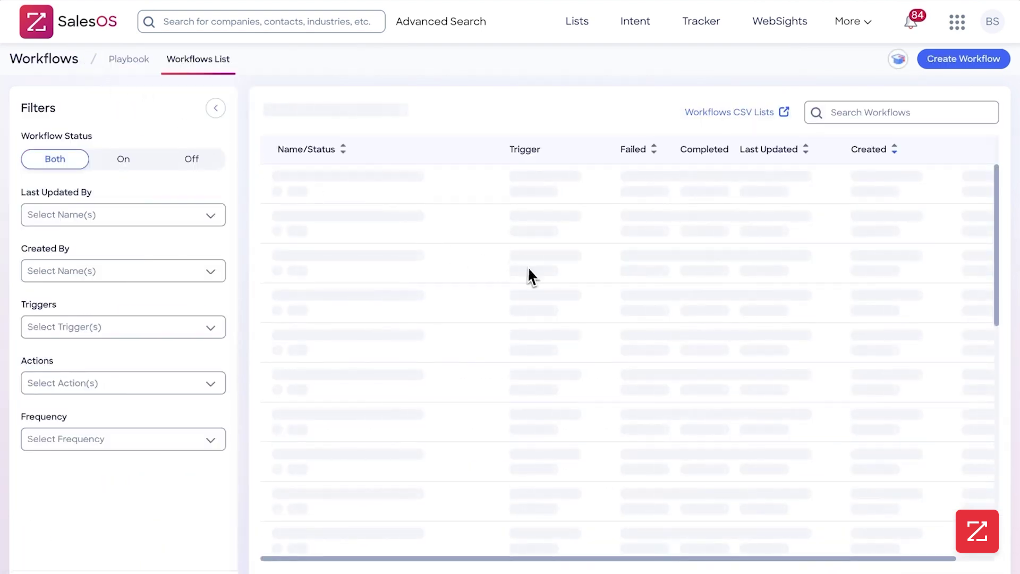